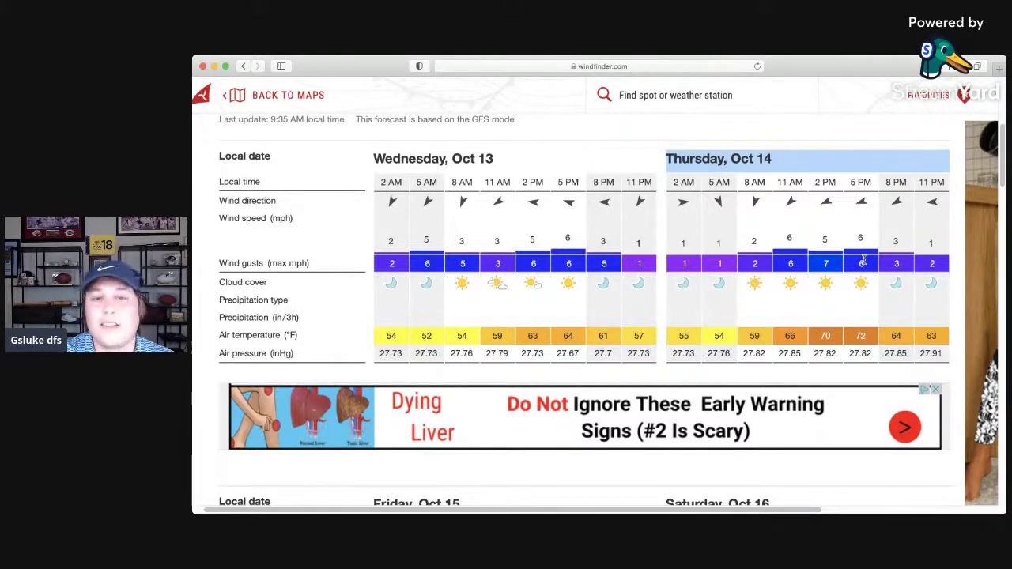
- Examine the wind speeds and gusts forecast for the tournament days from Thursday, Oct 14 through Sunday, Oct 17
scroll(863, 260, down, 5)
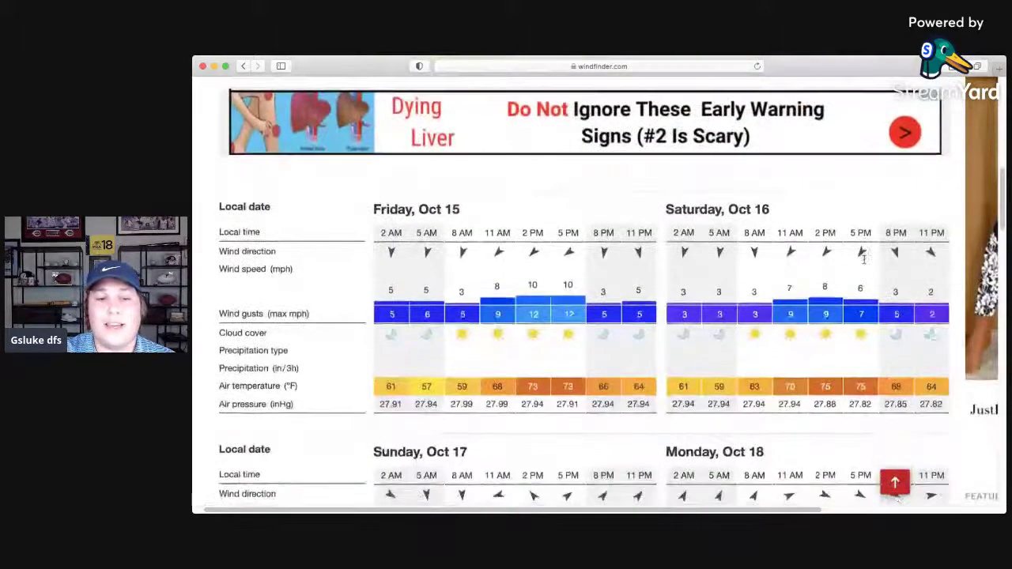
scroll(863, 261, down, 2)
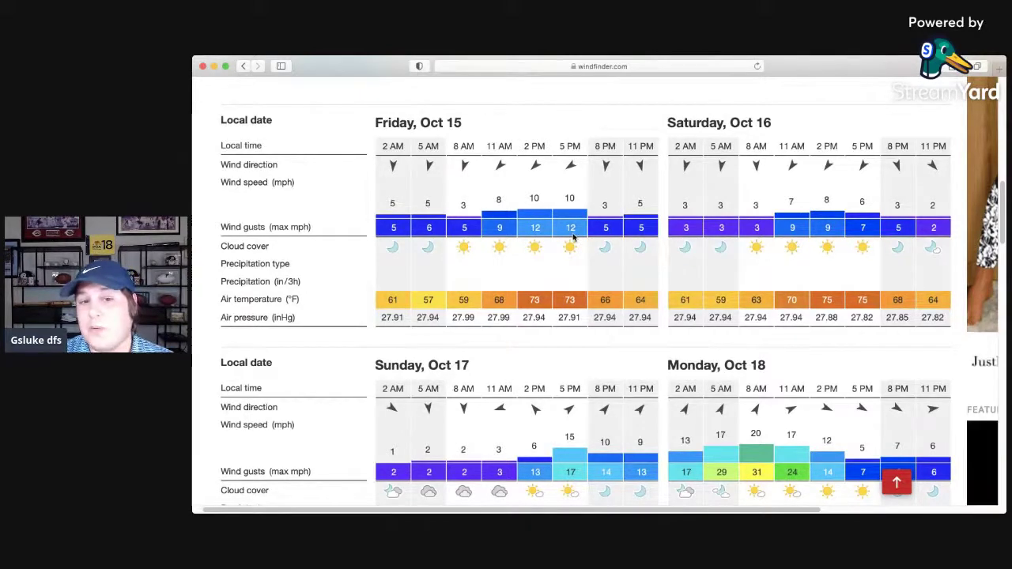
scroll(573, 235, up, 3)
scroll(574, 236, up, 3)
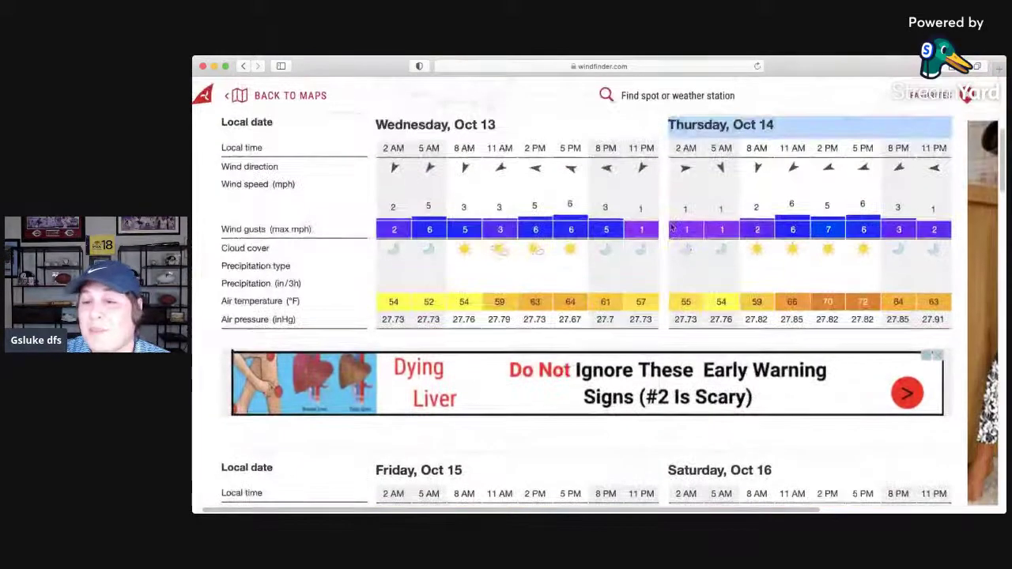
scroll(825, 211, down, 3)
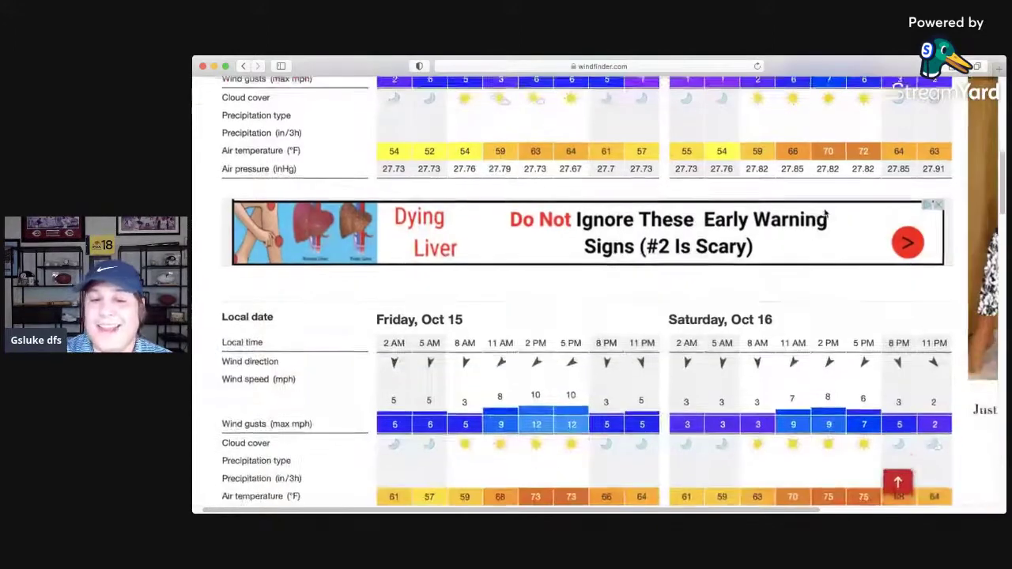
scroll(825, 212, up, 1)
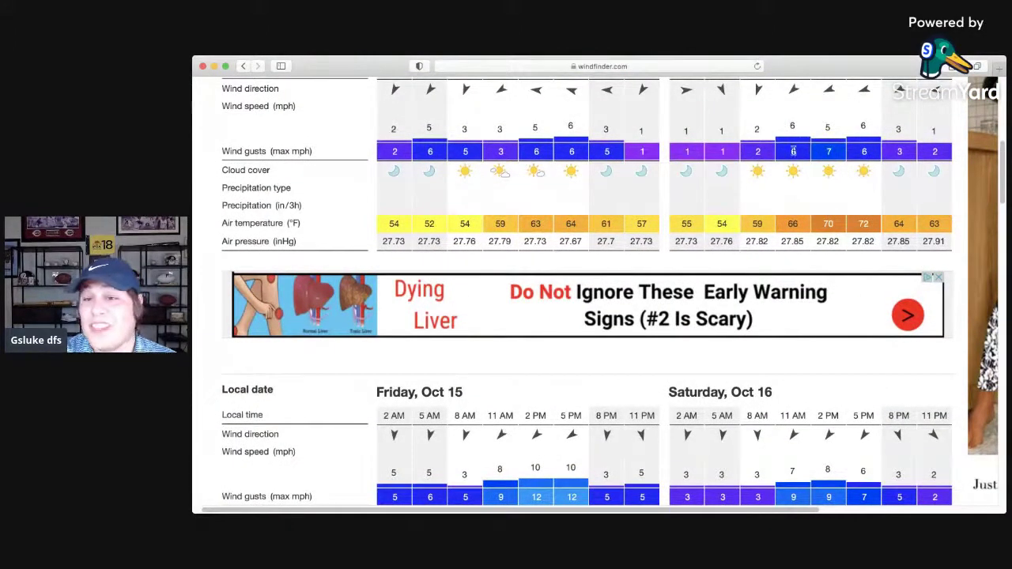
scroll(822, 163, down, 1)
scroll(560, 316, down, 5)
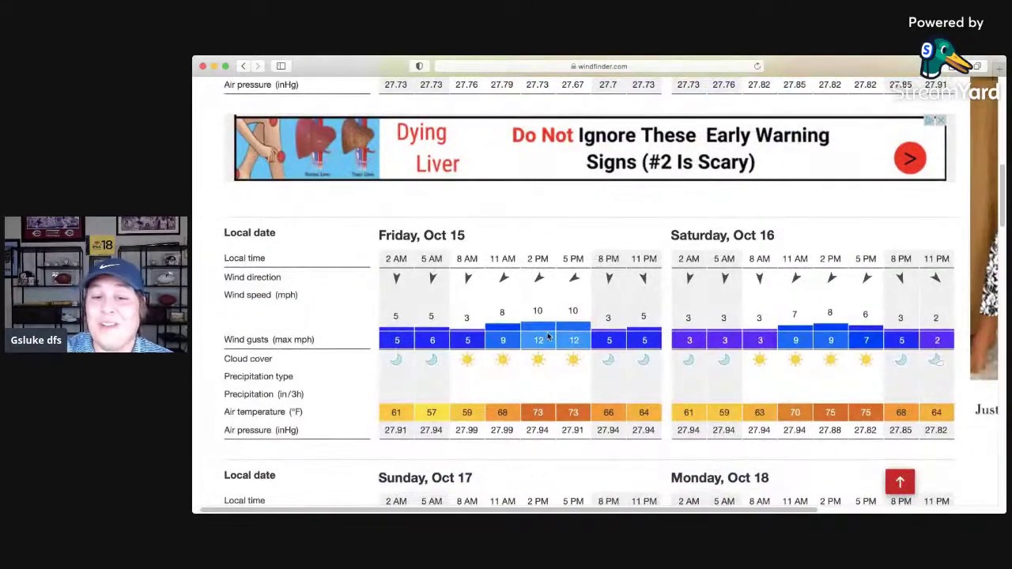
scroll(548, 336, down, 1)
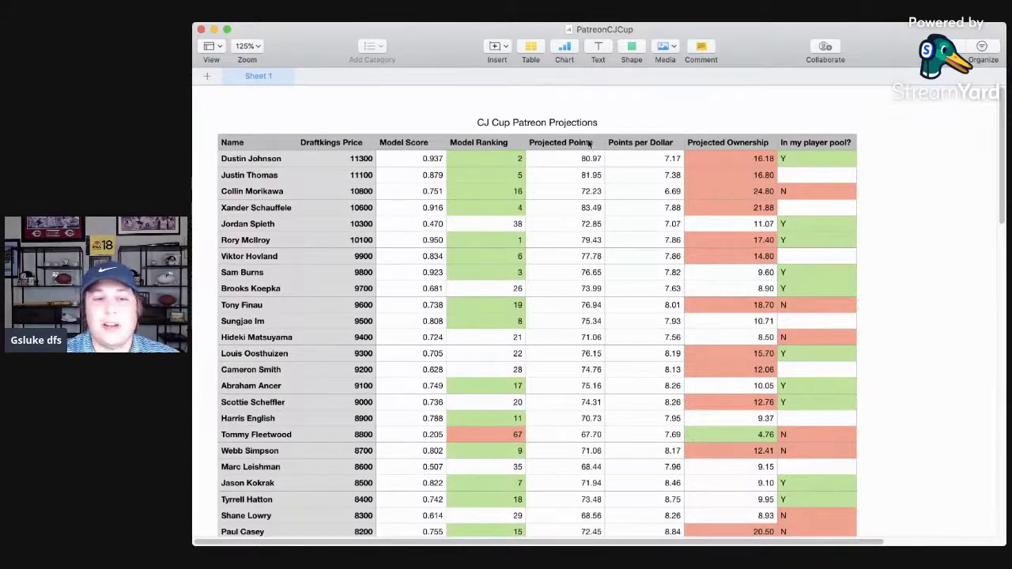
- Review Jordan Spieth's model ranking, player pool status and projected ownership in the CJ Cup projections table
scroll(642, 206, down, 2)
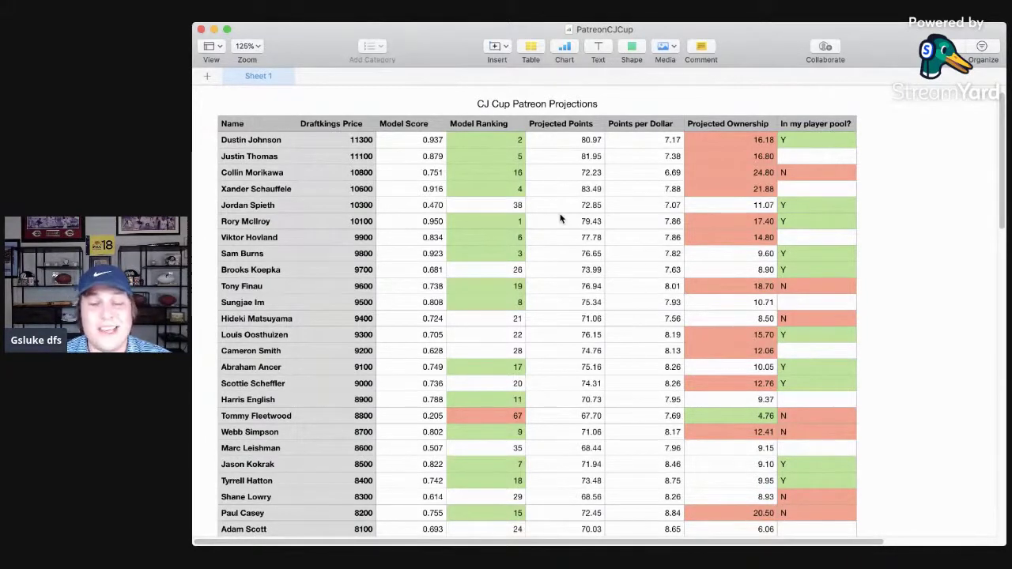
click(516, 203)
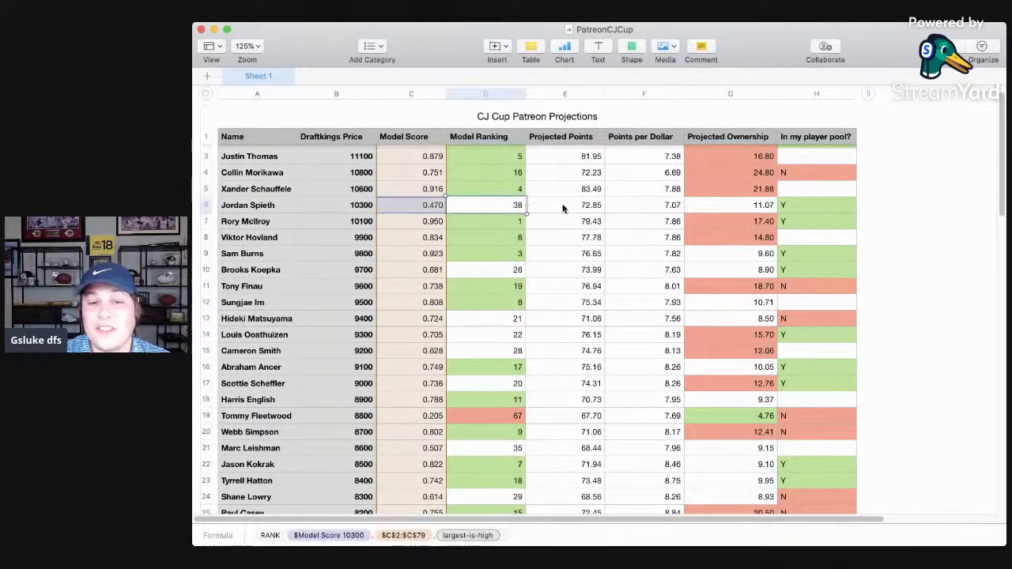
click(795, 204)
click(796, 188)
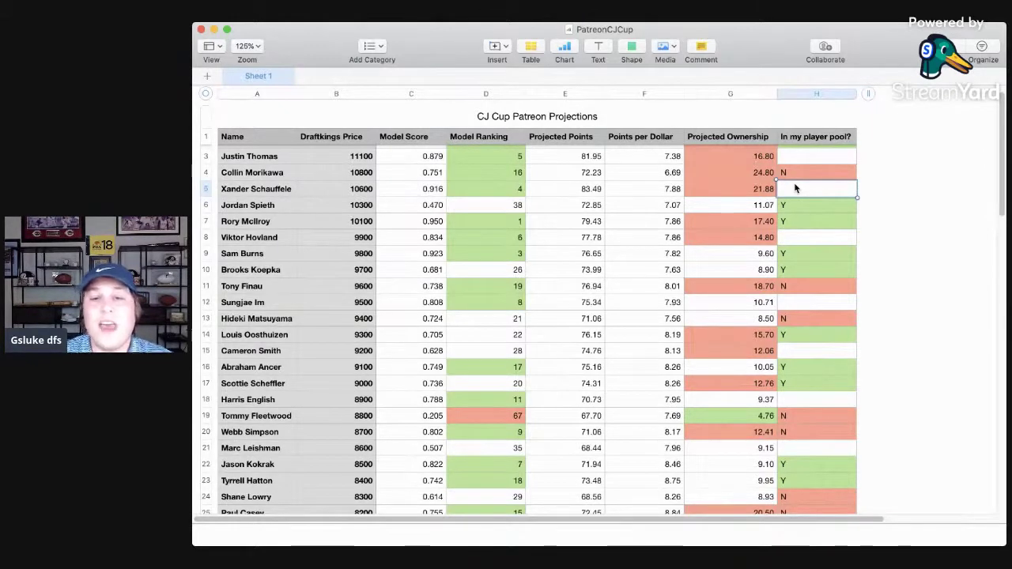
click(796, 204)
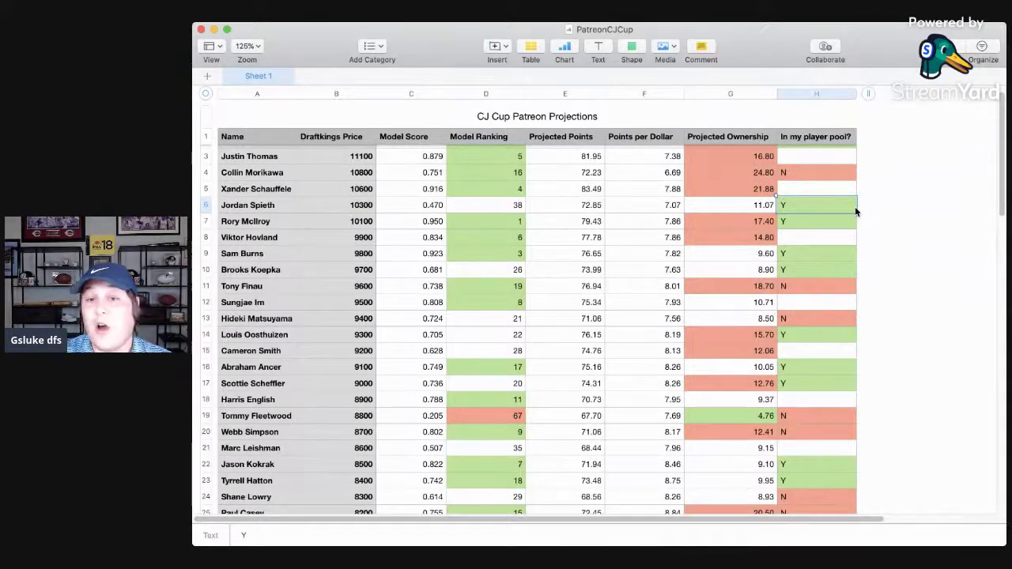
key(Left)
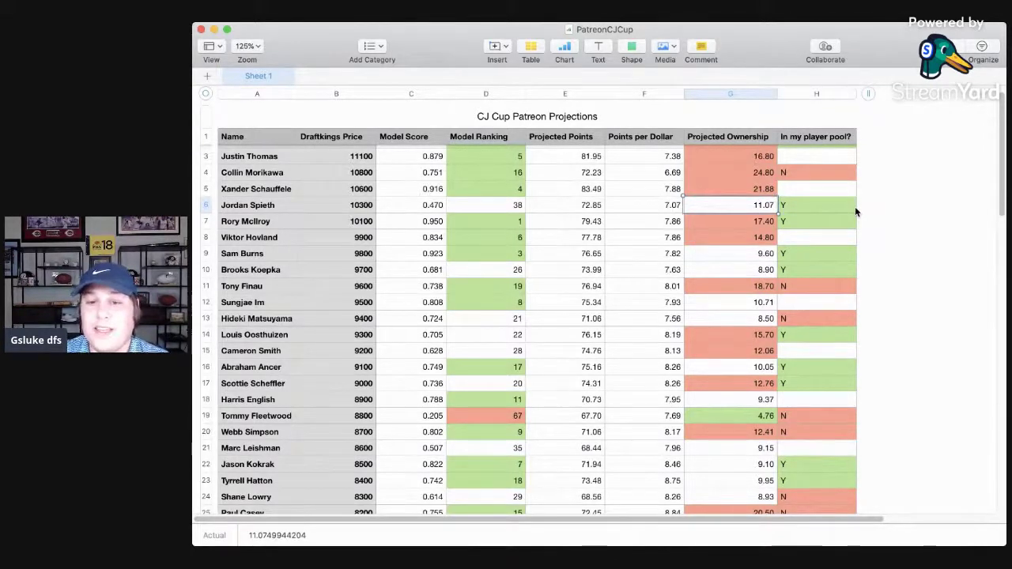
scroll(855, 207, up, 2)
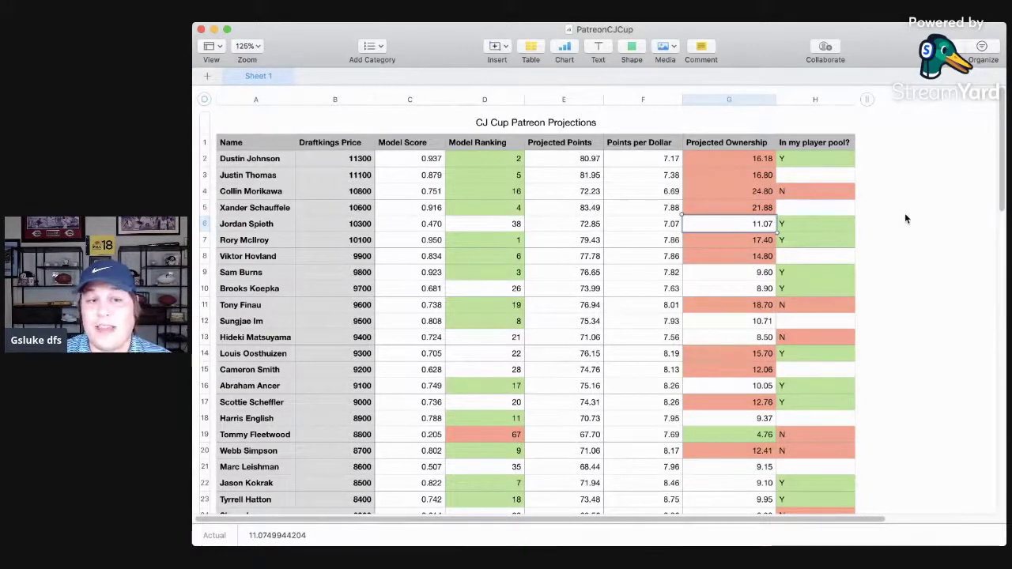
- Review Rory McIlroy's player pool status, model ranking and projected ownership in the projections table
key(Down)
key(Right)
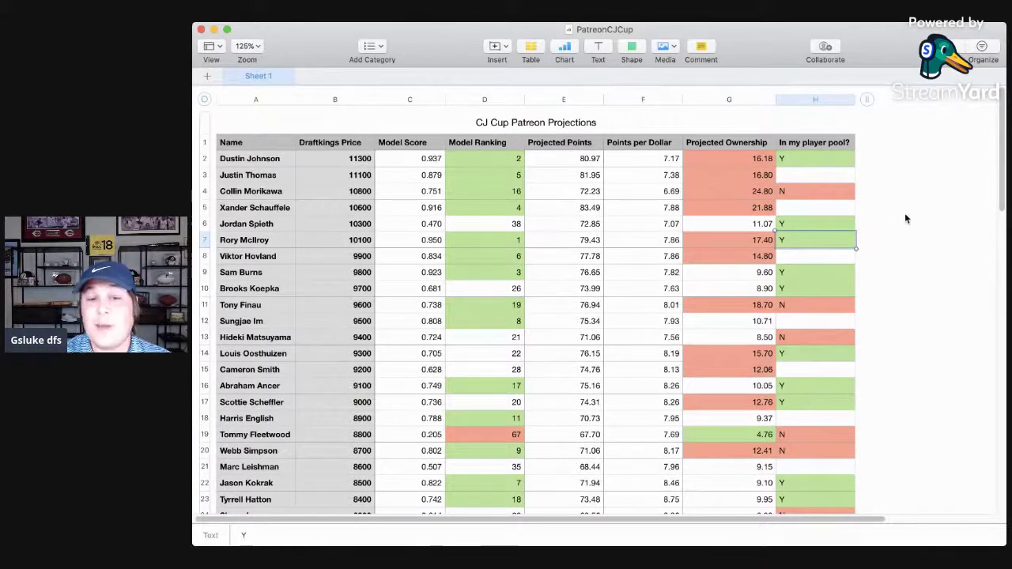
click(512, 243)
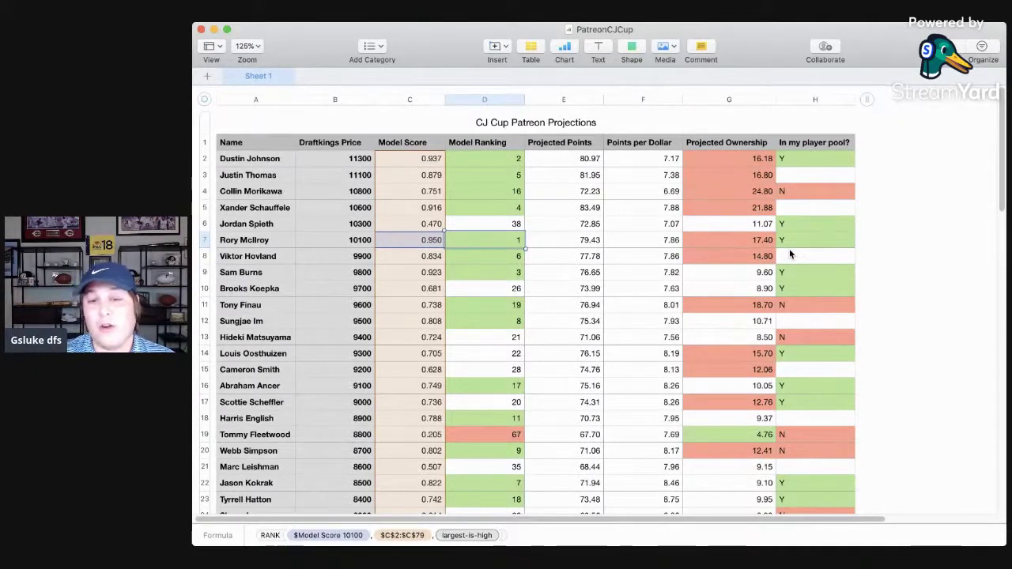
key(Right)
key(Right)
key(Right)
key(Right)
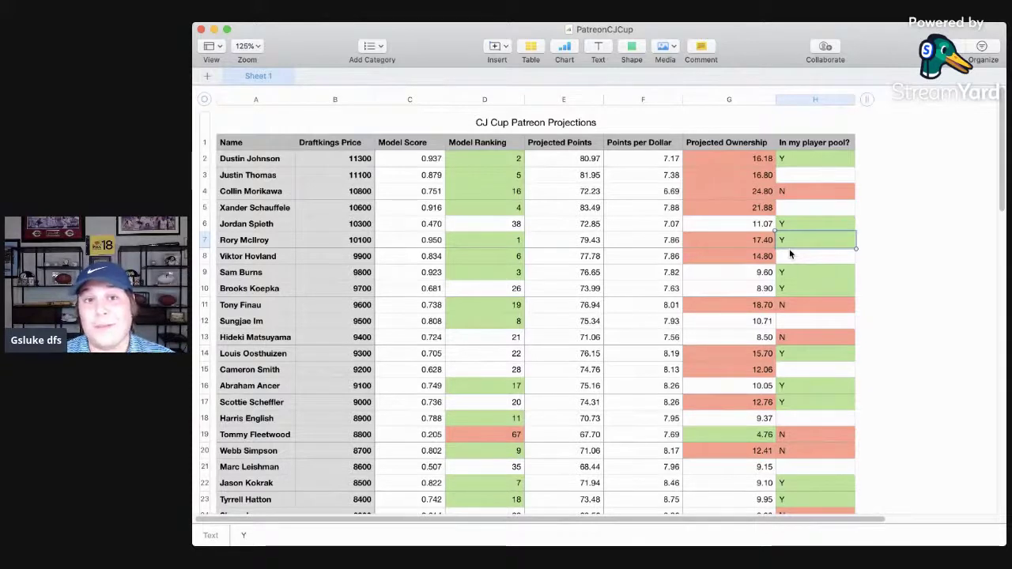
key(Left)
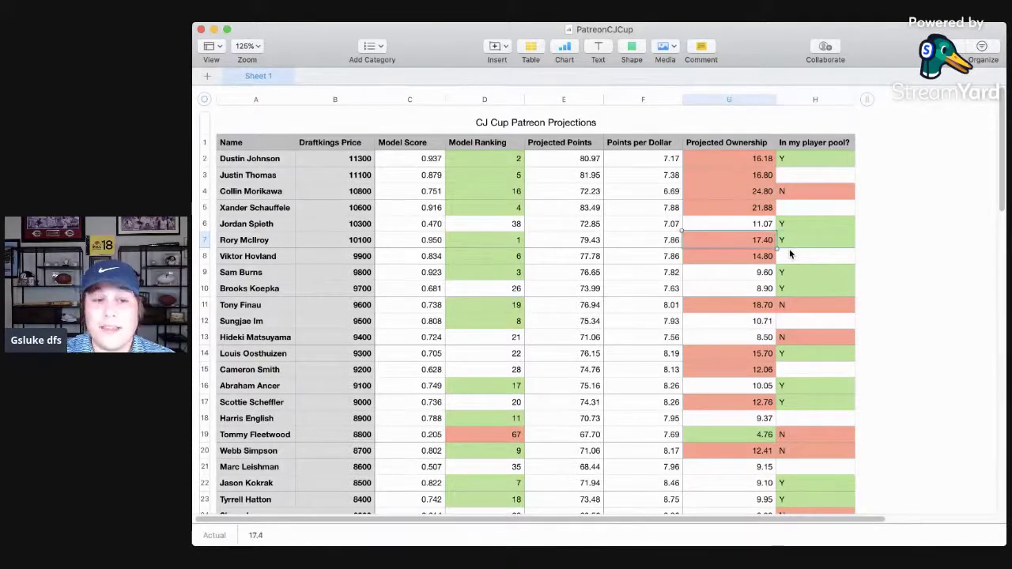
key(Right)
key(Left)
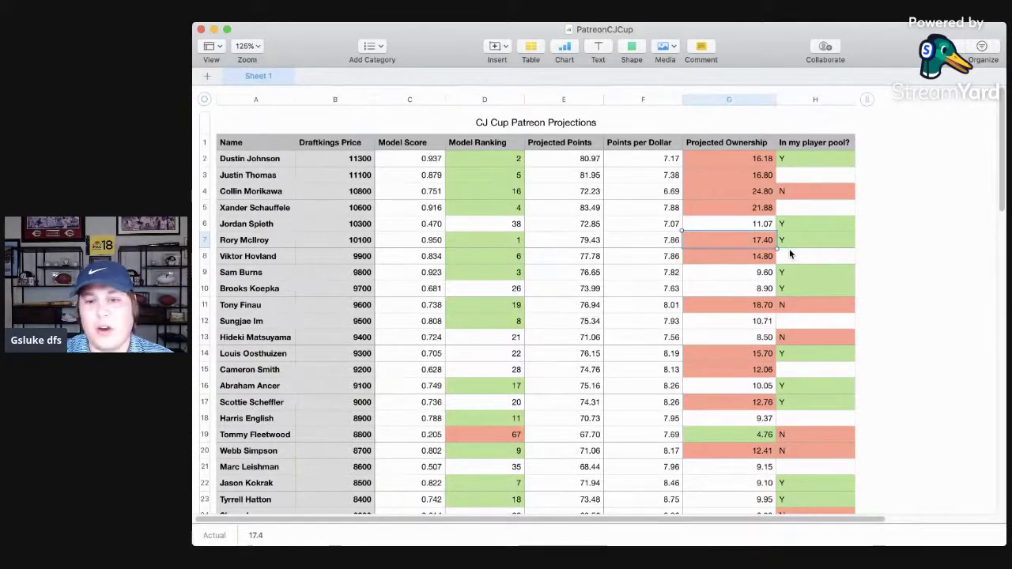
- Check the projected ownership and player pool entries for Sam Burns and Brooks Koepka
key(Down)
key(Down)
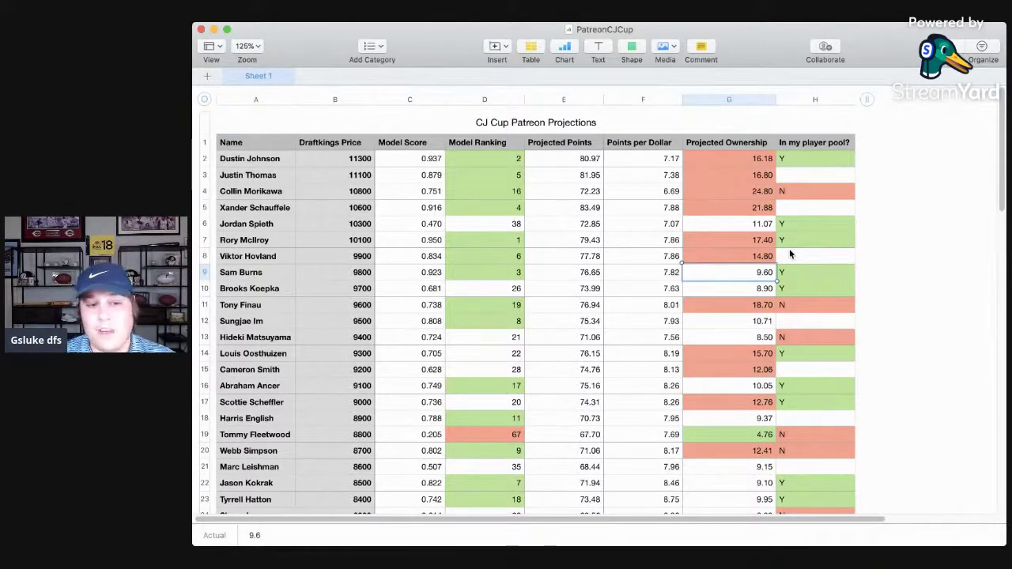
key(Right)
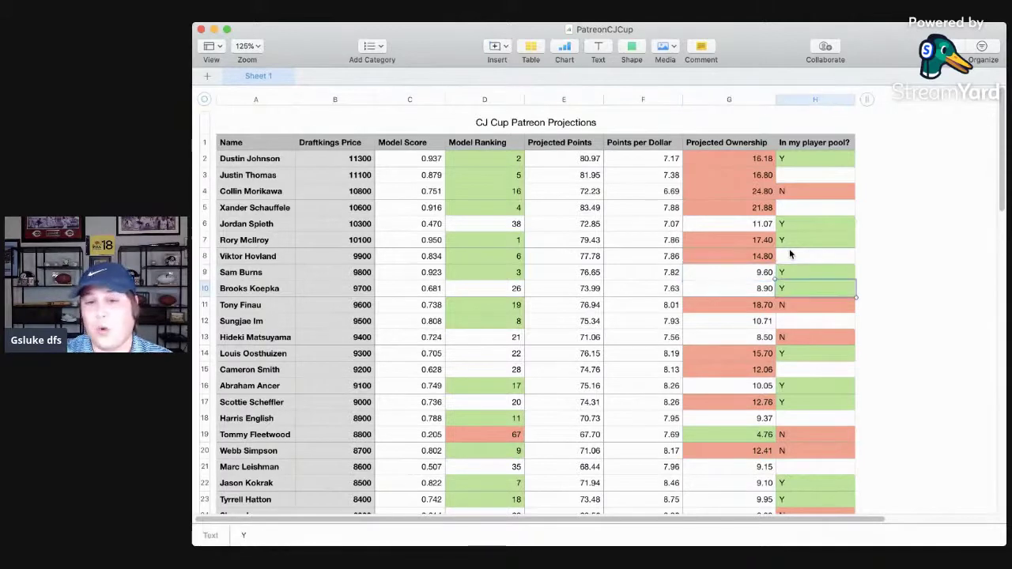
key(Left)
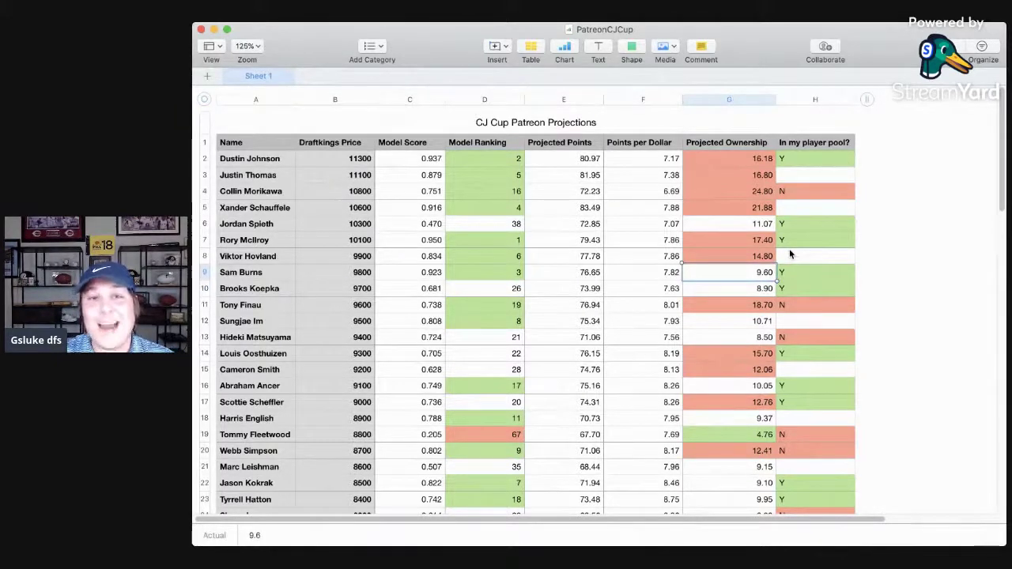
key(Right)
key(Left)
key(Right)
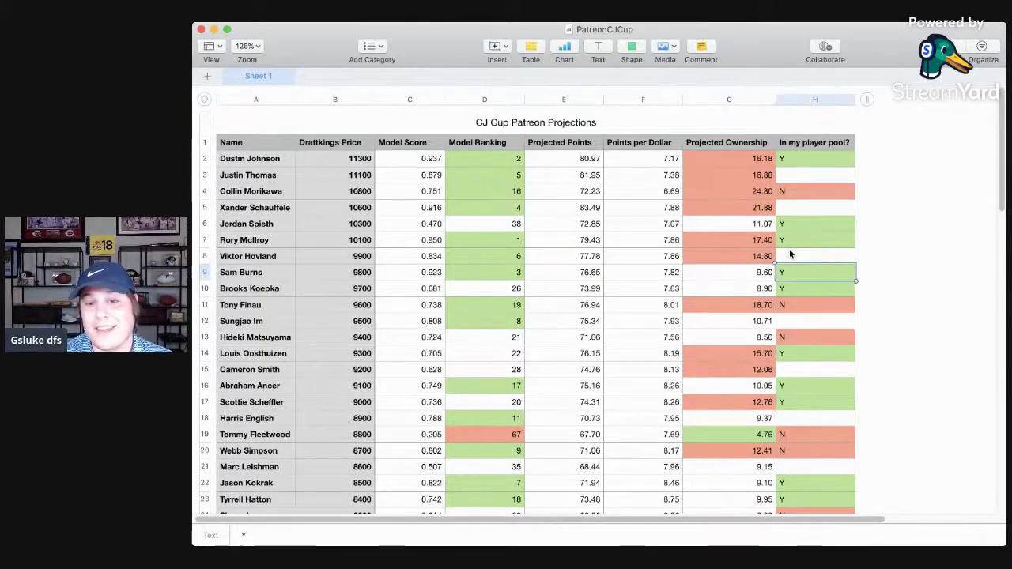
scroll(789, 254, down, 3)
key(Down)
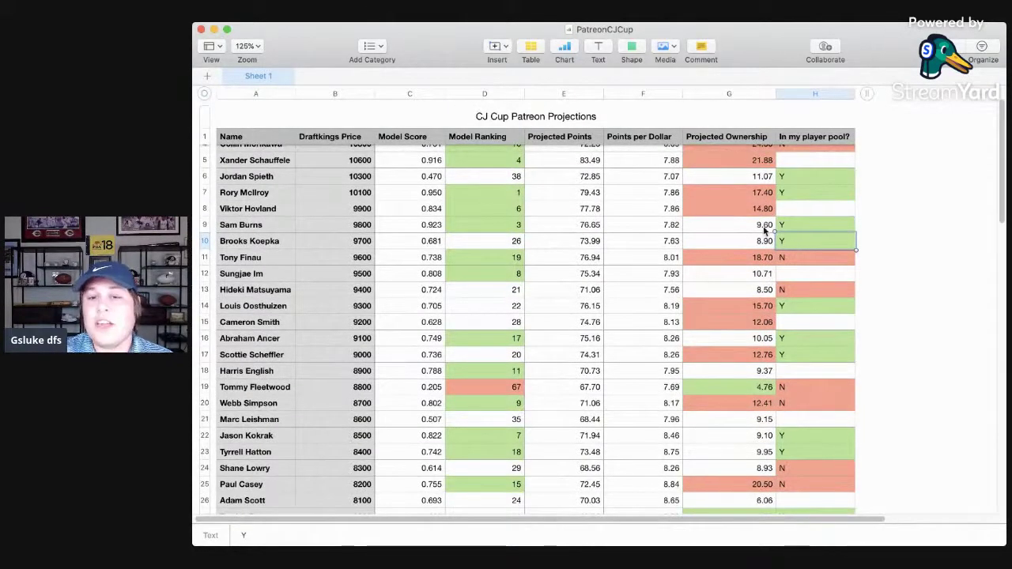
click(764, 229)
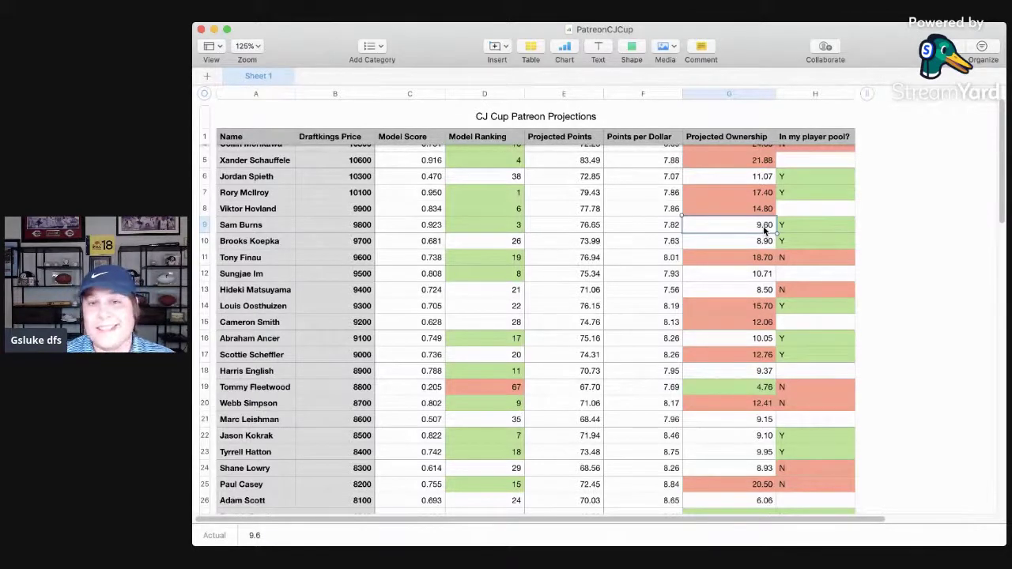
- Look through the cheaper golfers and compare projected ownership around Cameron Tringale, Jason Day and Ian Poulter
scroll(763, 229, down, 10)
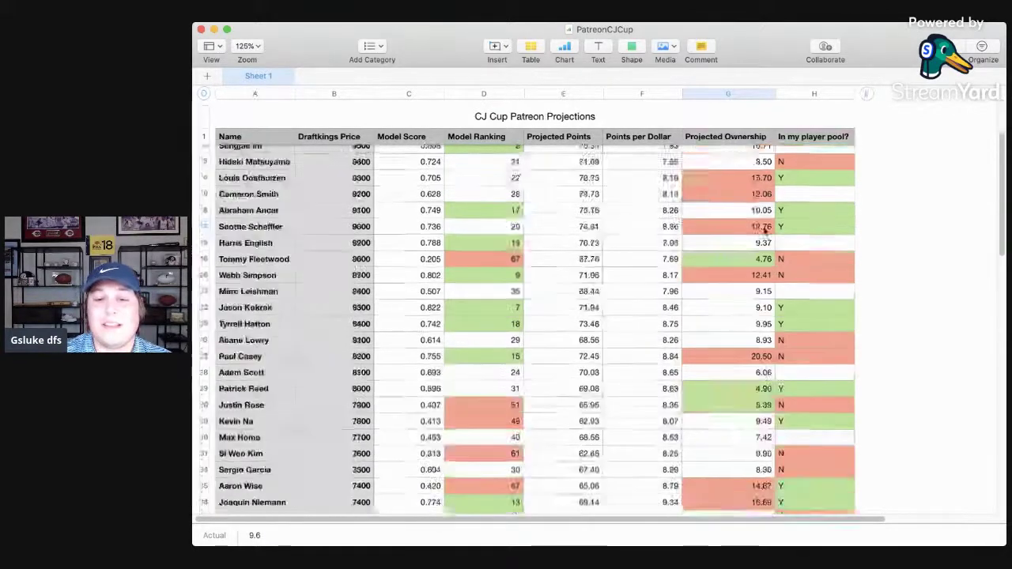
scroll(764, 230, down, 3)
scroll(708, 267, down, 1)
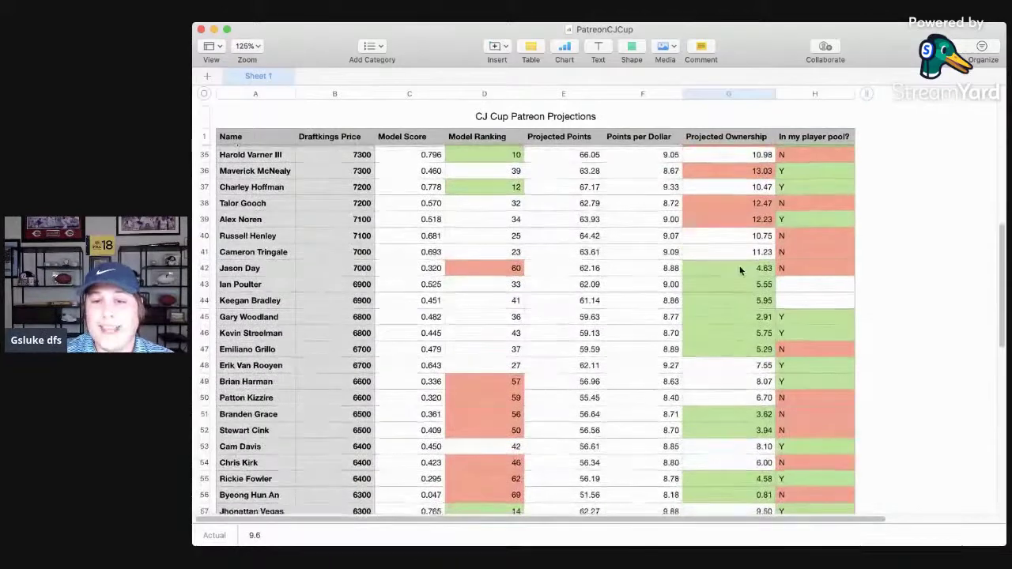
click(757, 250)
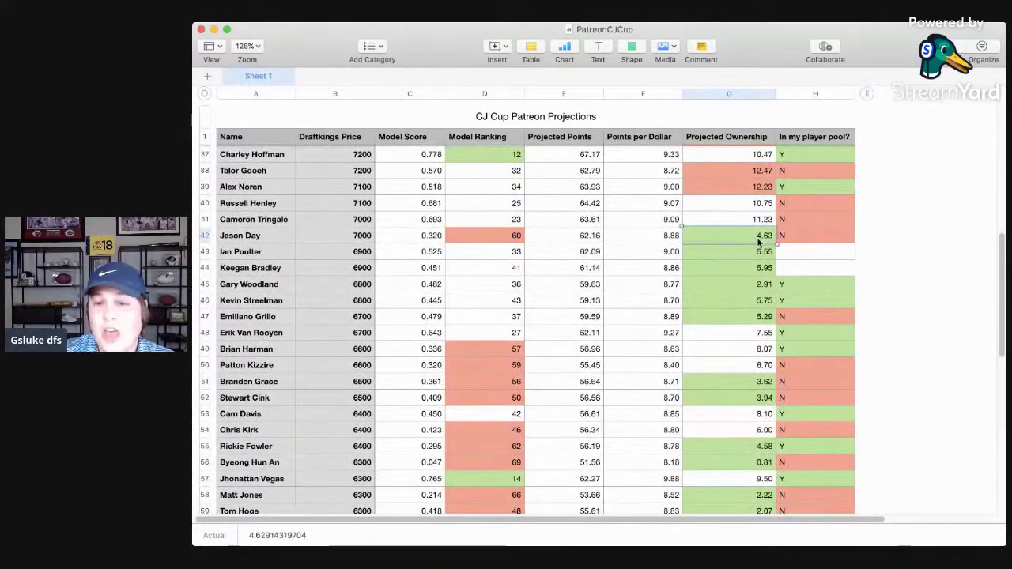
key(Up)
key(Up)
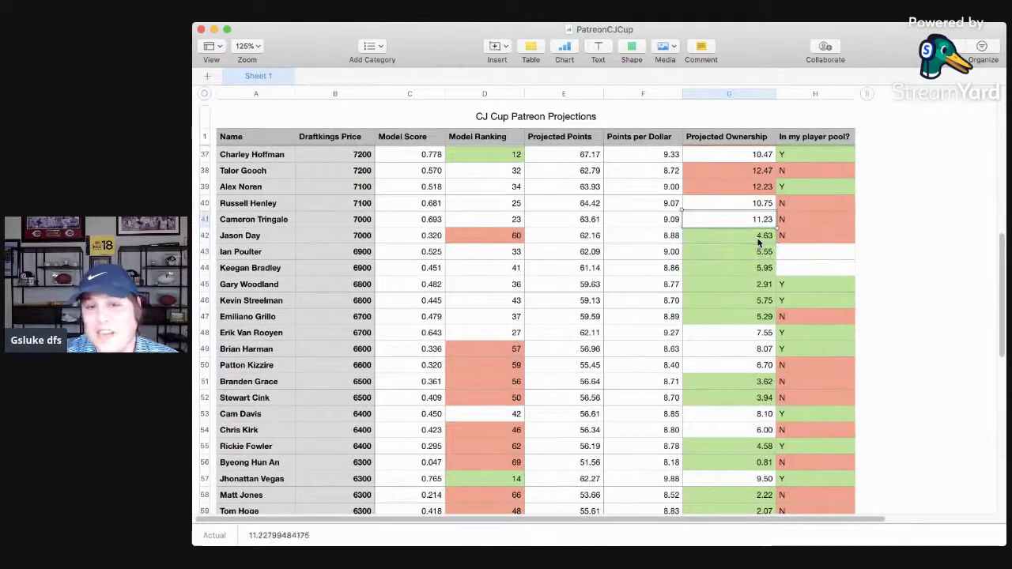
key(Down)
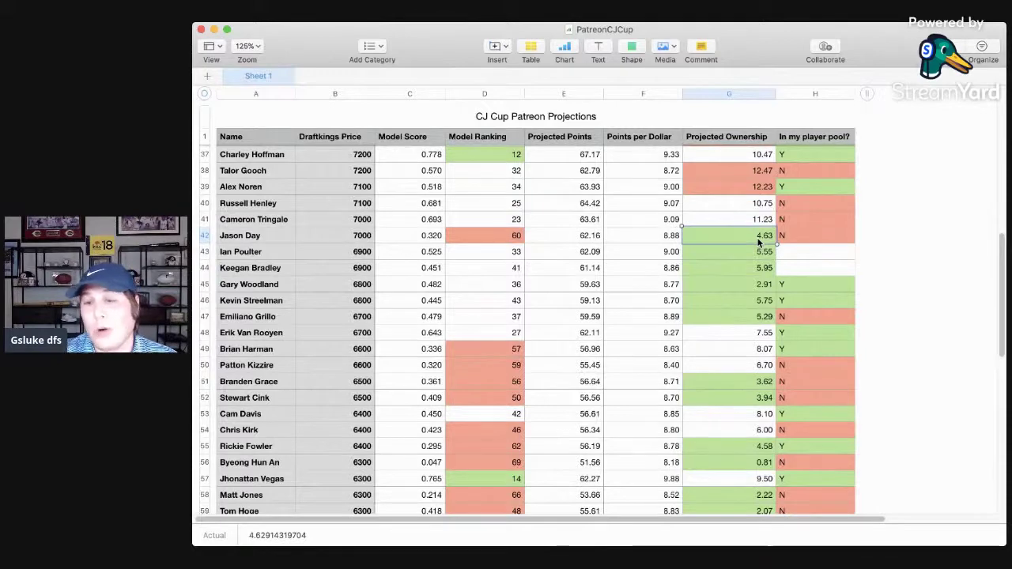
key(Down)
- Return to the highest-priced golfers and select Sam Burns's projected ownership
scroll(756, 261, up, 10)
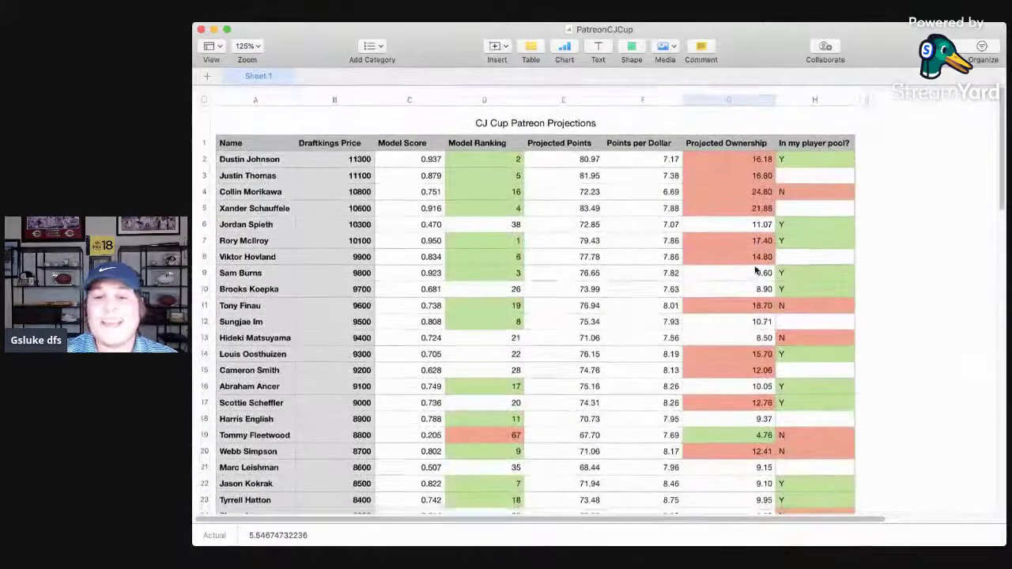
click(746, 288)
click(745, 272)
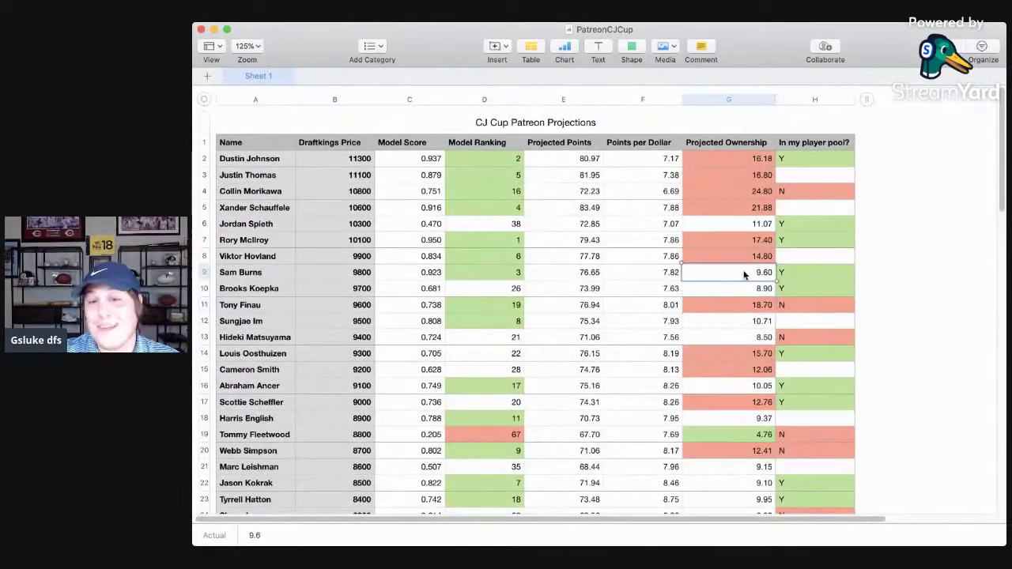
- Check Brooks Koepka's projected ownership and model ranking, and compare the ranking with Jordan Spieth's
scroll(780, 282, down, 2)
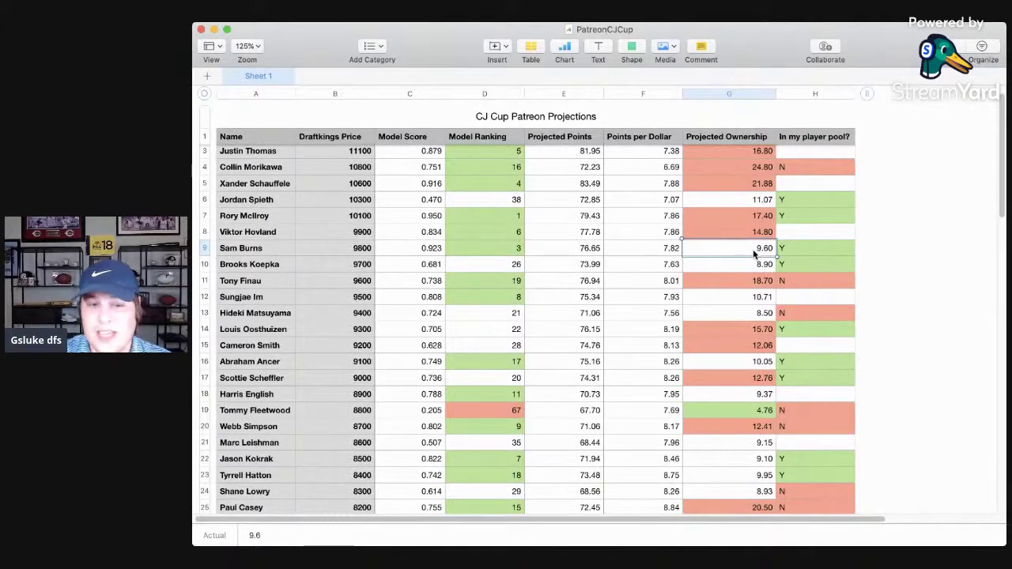
scroll(754, 255, down, 1)
click(759, 253)
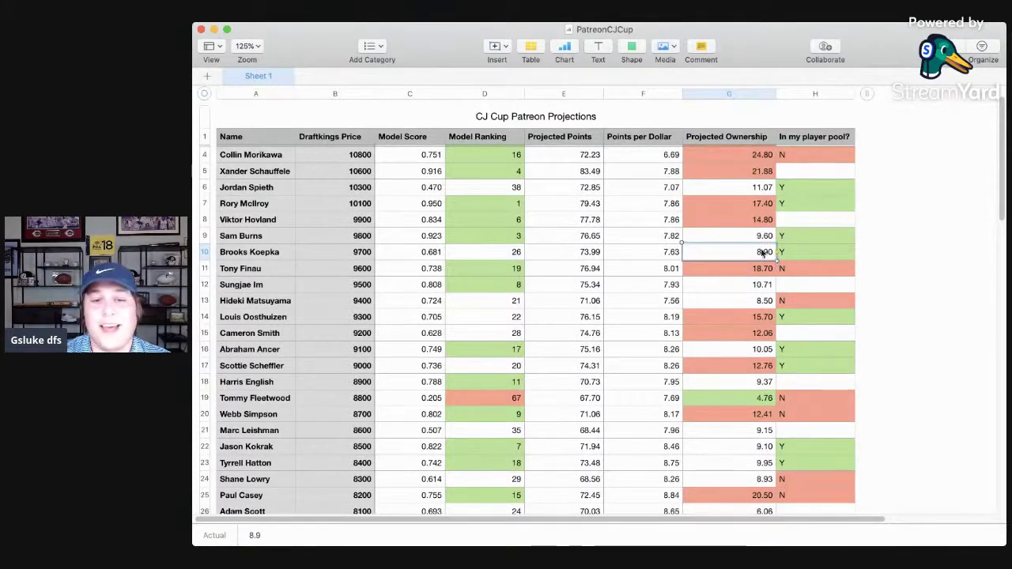
click(514, 254)
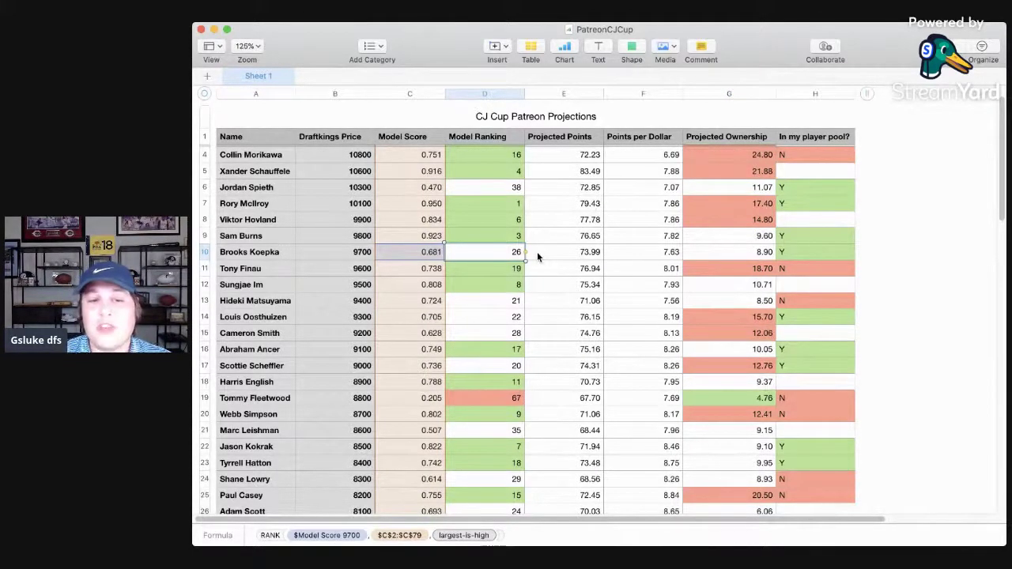
click(508, 192)
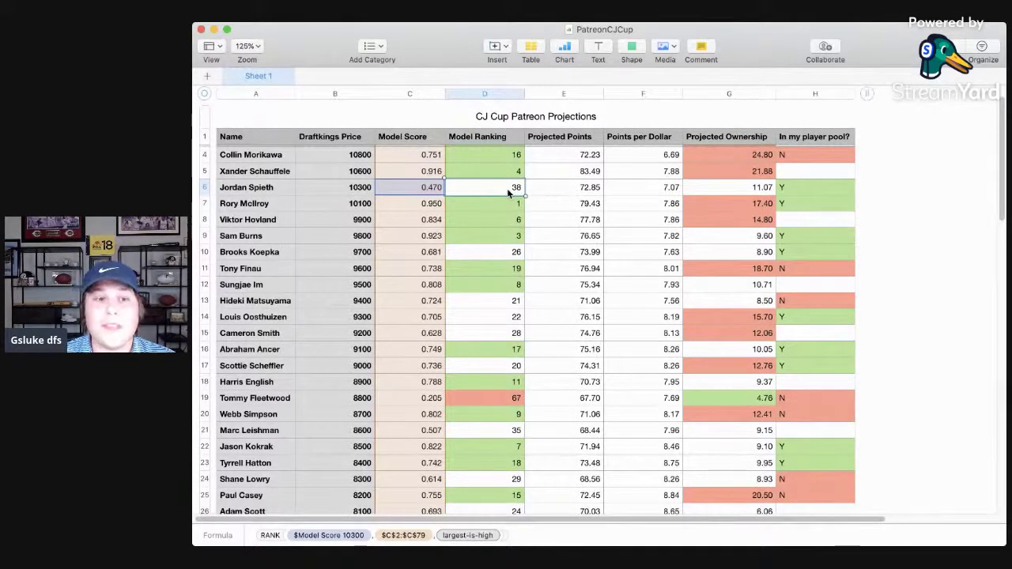
- Compare the model rankings of Collin Morikawa and Viktor Hovland, and check Hovland's projected ownership
click(486, 161)
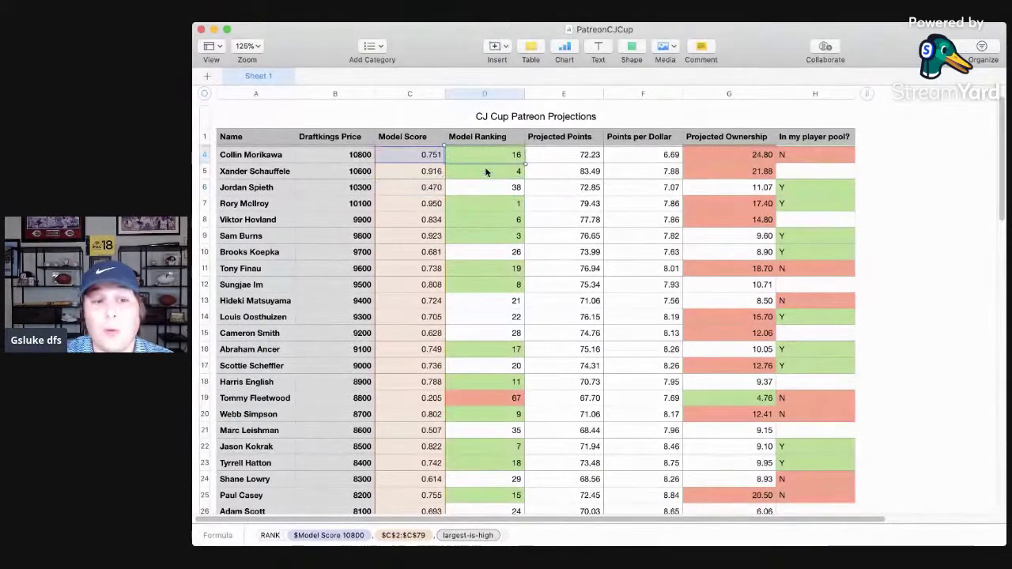
click(496, 220)
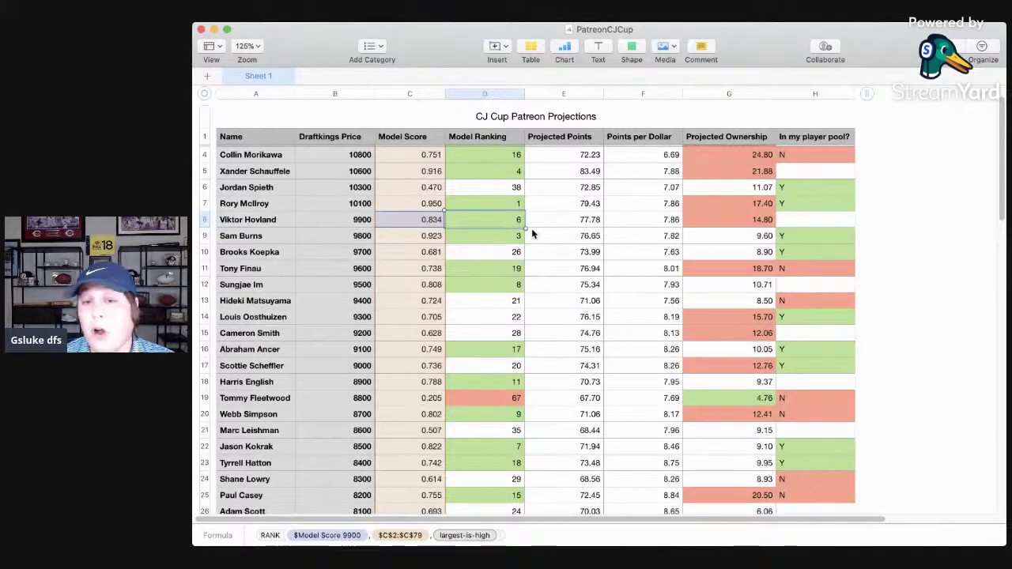
key(Right)
key(Right)
key(Right)
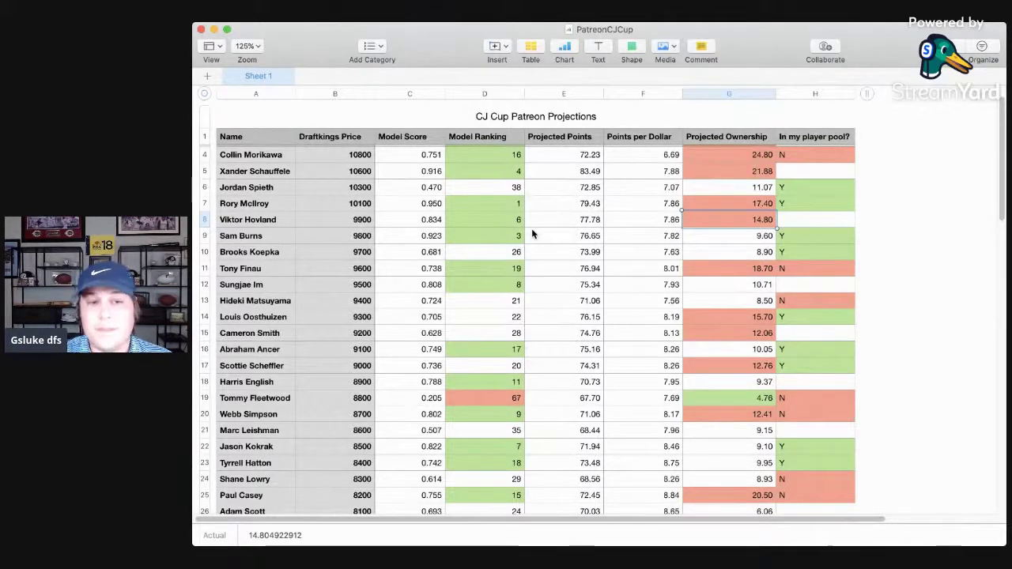
- Review Tony Finau's player pool entry, model ranking, projected points, points per dollar and projected ownership
scroll(532, 234, down, 5)
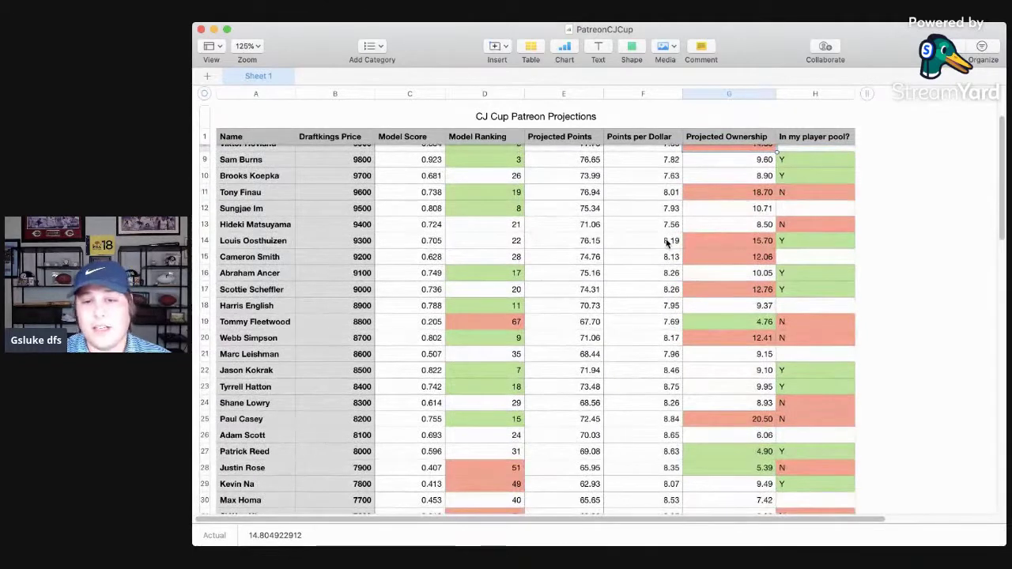
click(799, 195)
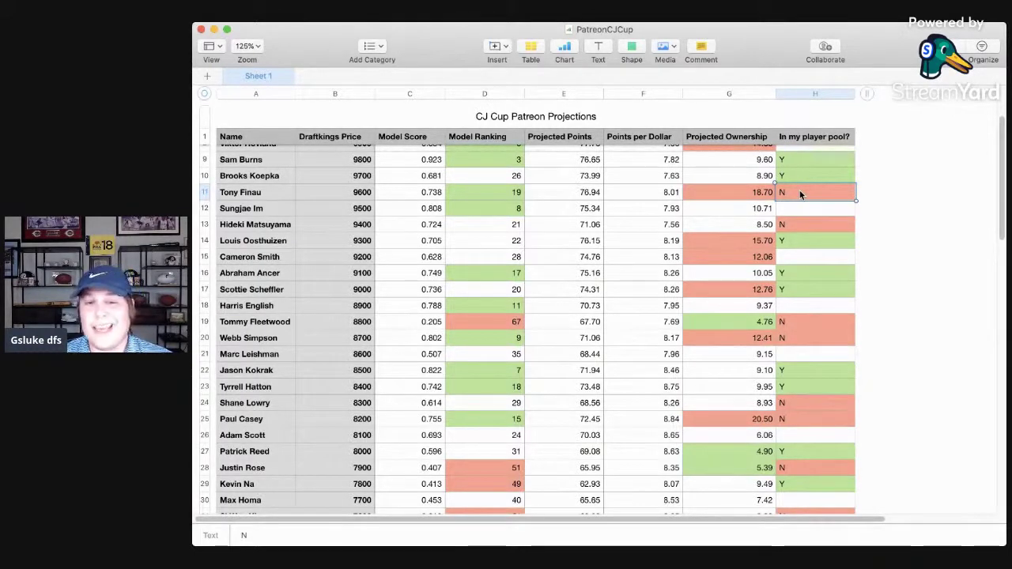
key(Left)
key(Left)
key(Left)
key(Left)
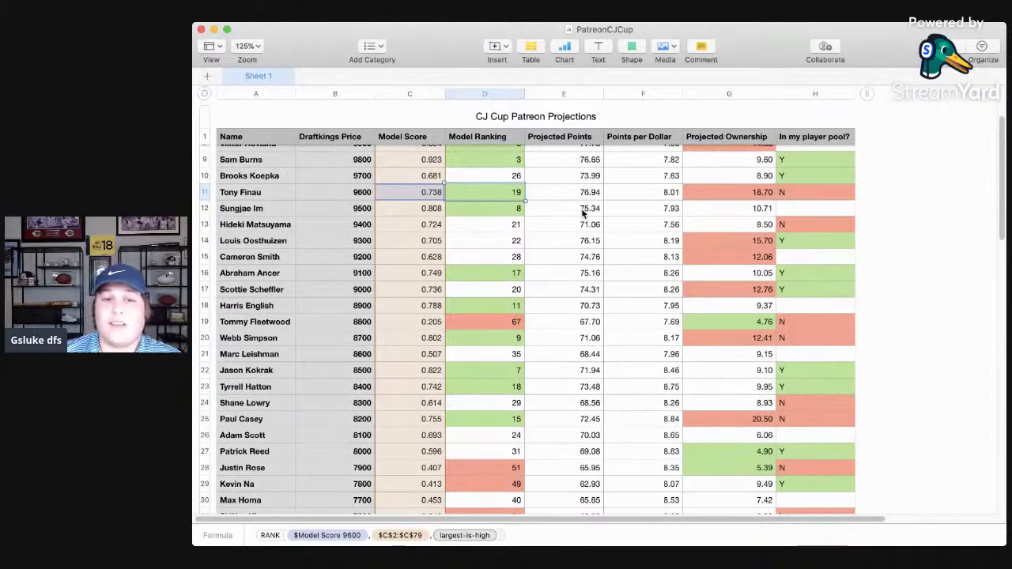
key(Right)
key(Right)
key(Right)
key(Right)
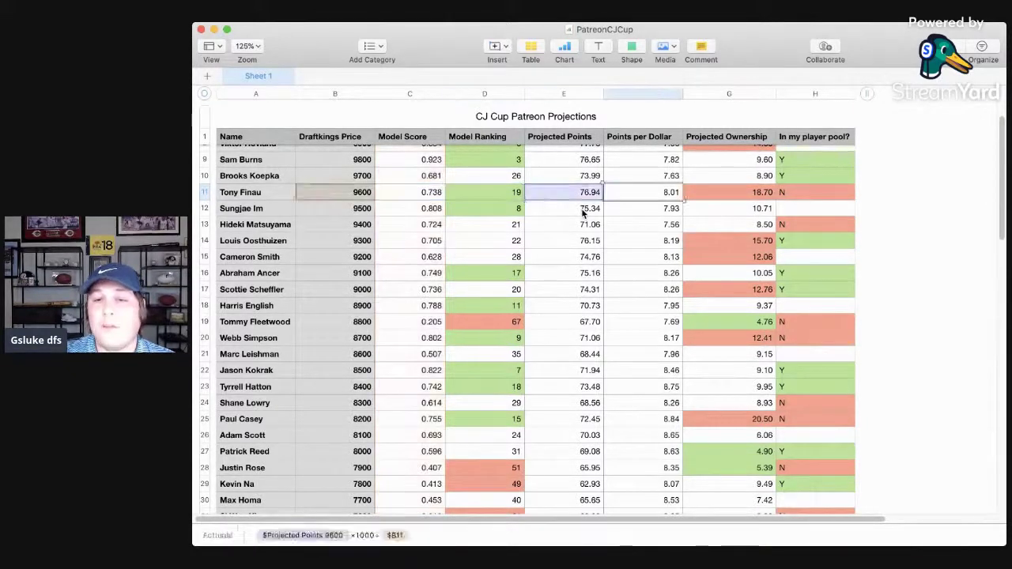
- Check the player pool entries for Hideki Matsuyama and Sungjae Im, and Louis Oosthuizen's projected ownership
key(Down)
key(Down)
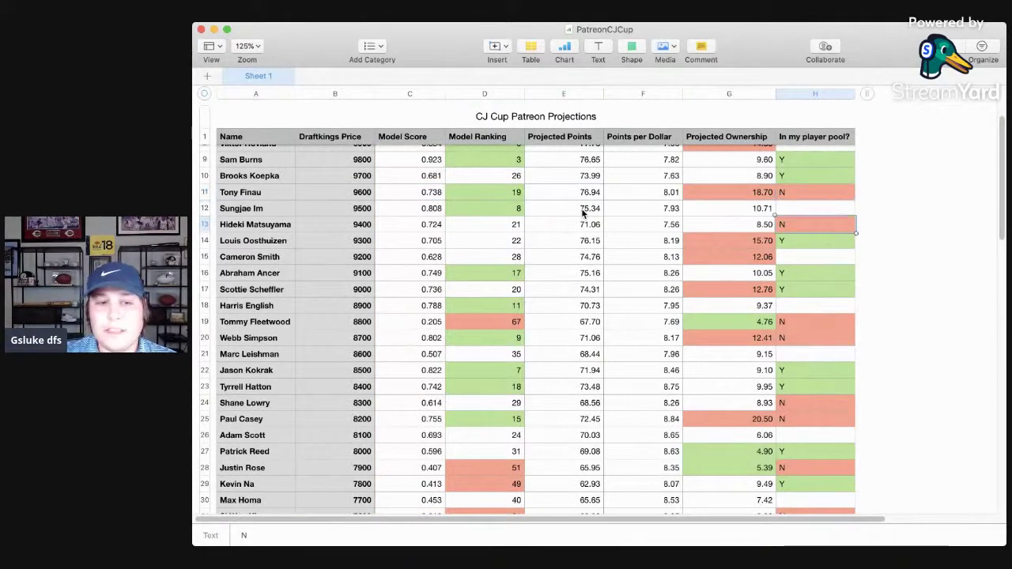
scroll(589, 211, down, 2)
click(791, 167)
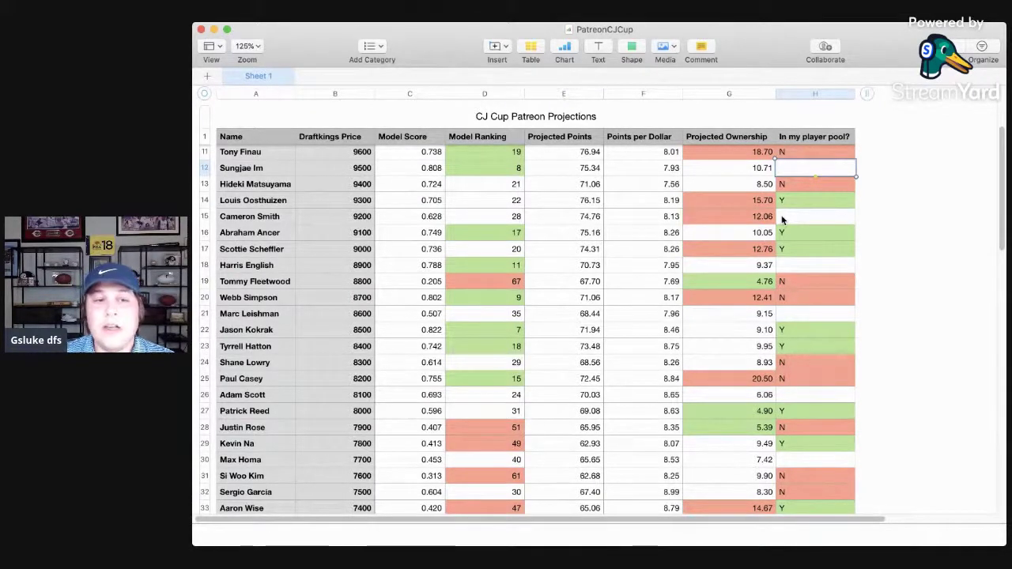
key(Down)
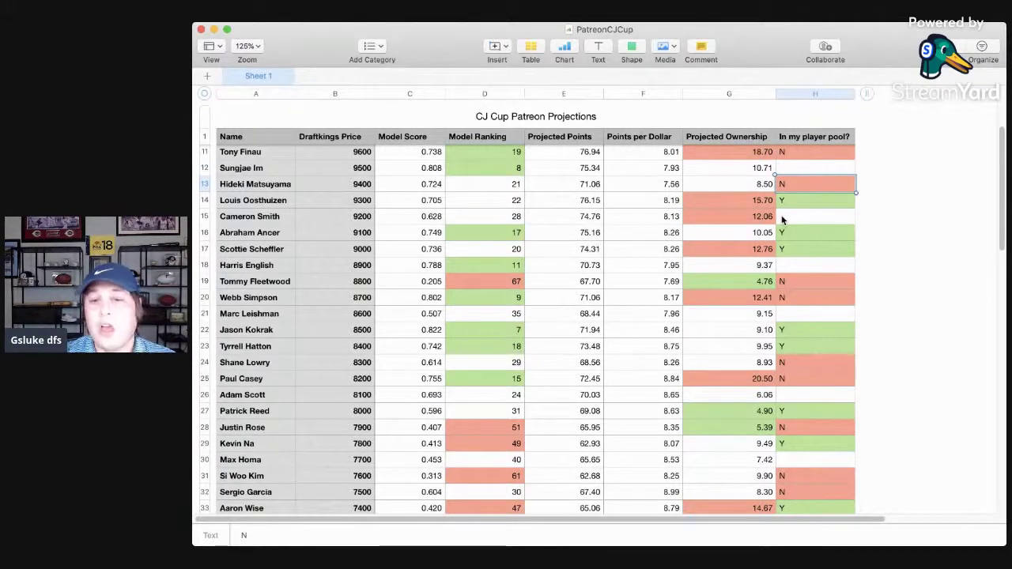
key(Down)
key(Left)
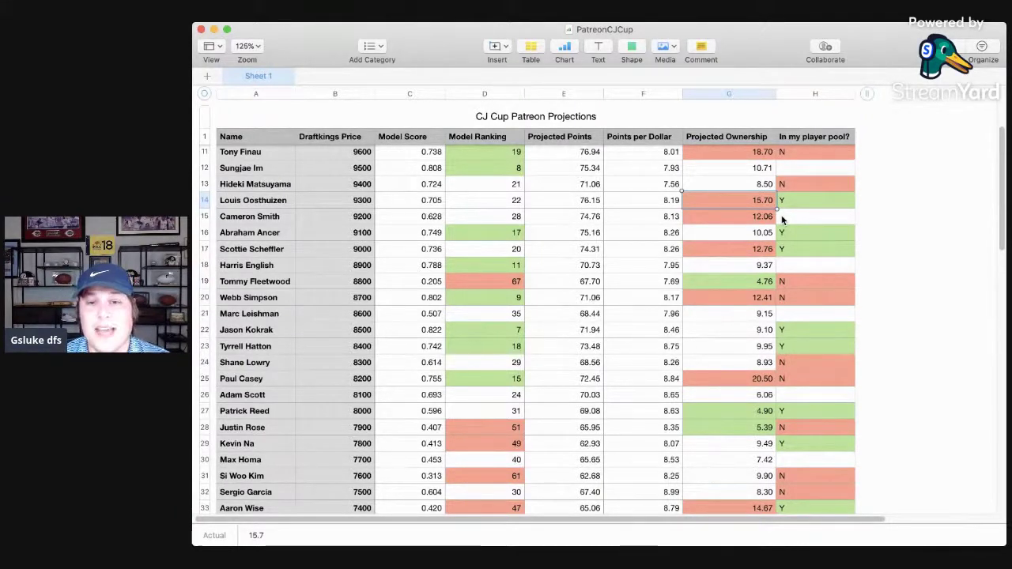
- Check Abraham Ancer's projected ownership, points per dollar and player pool entry
key(Down)
key(Down)
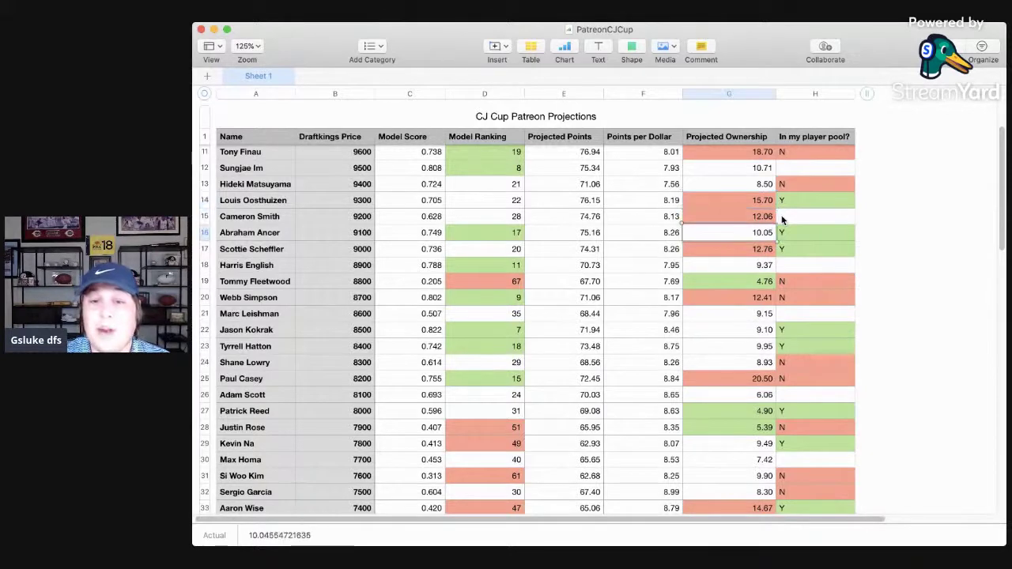
key(Right)
key(Left)
key(Left)
key(Right)
key(Right)
key(Right)
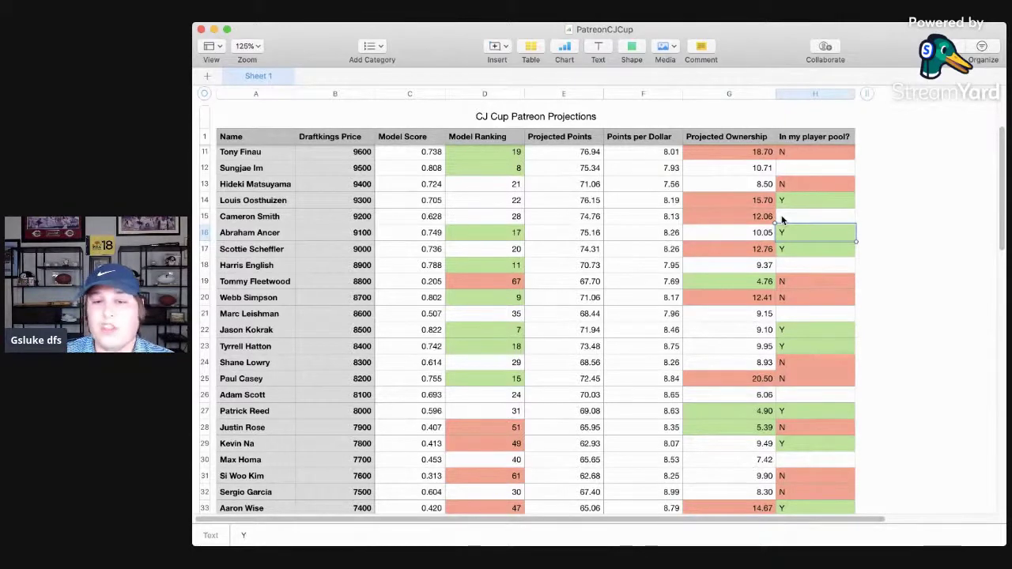
- Clear Abraham Ancer's entry in the player pool column
scroll(781, 220, up, 10)
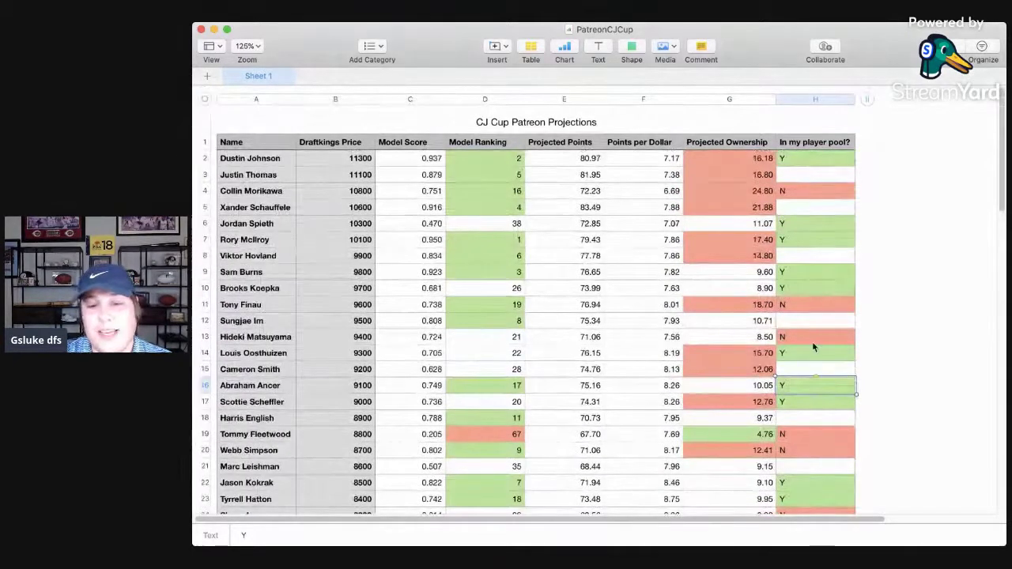
scroll(822, 355, down, 1)
key(BackSpace)
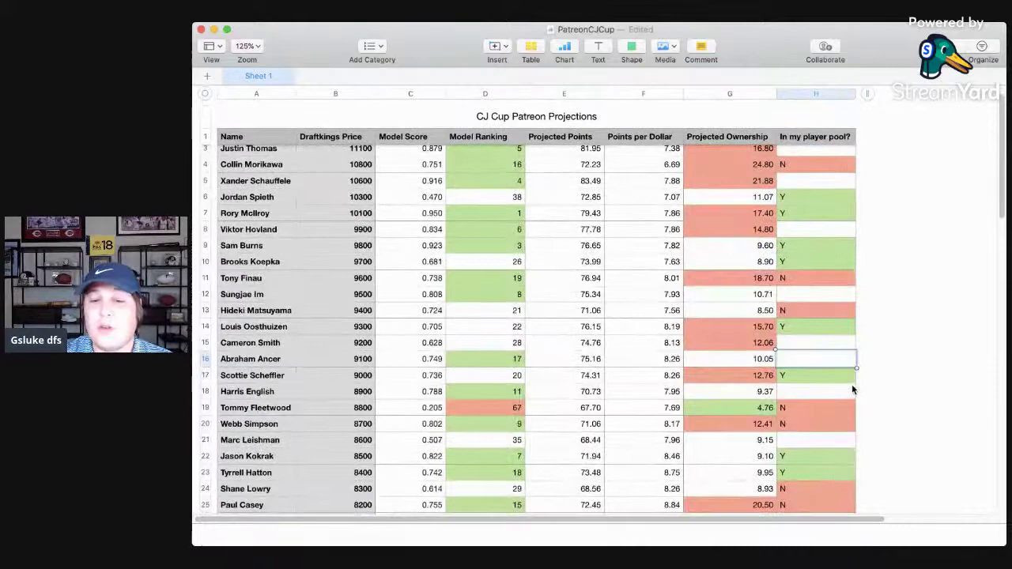
- Check Cameron Smith's player pool entry alongside those of the higher-priced golfers
click(815, 360)
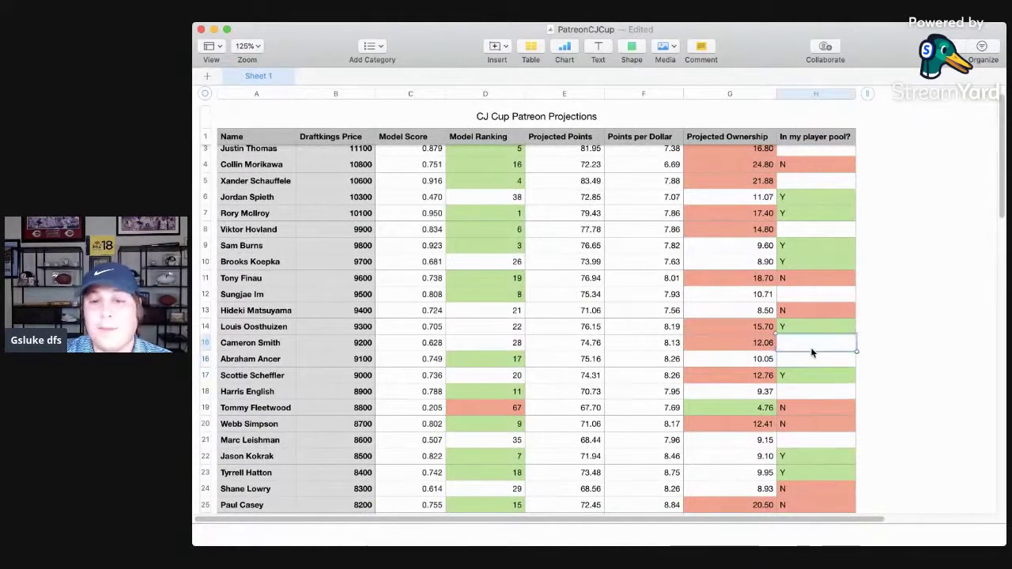
scroll(823, 159, up, 2)
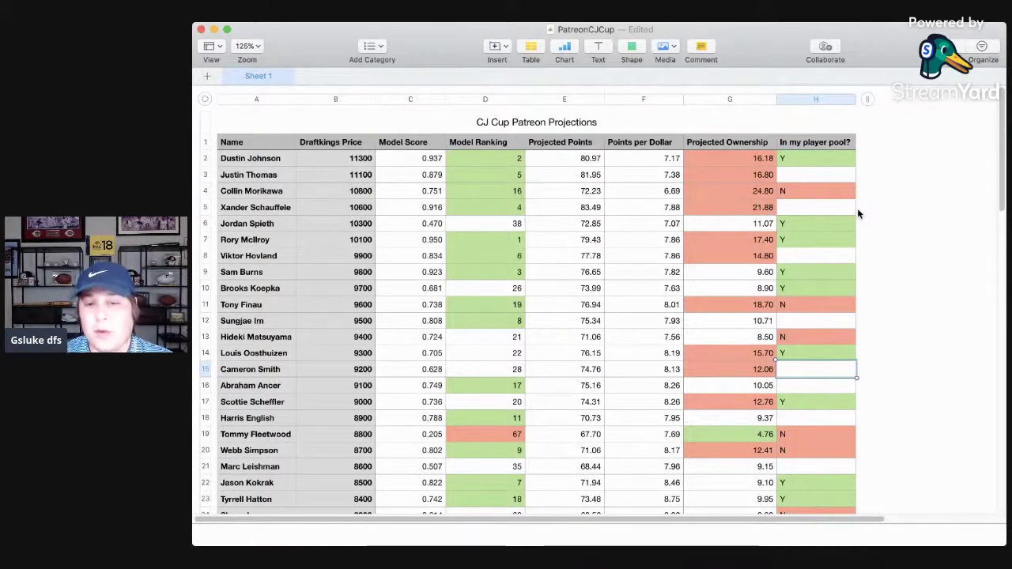
key(Down)
key(Up)
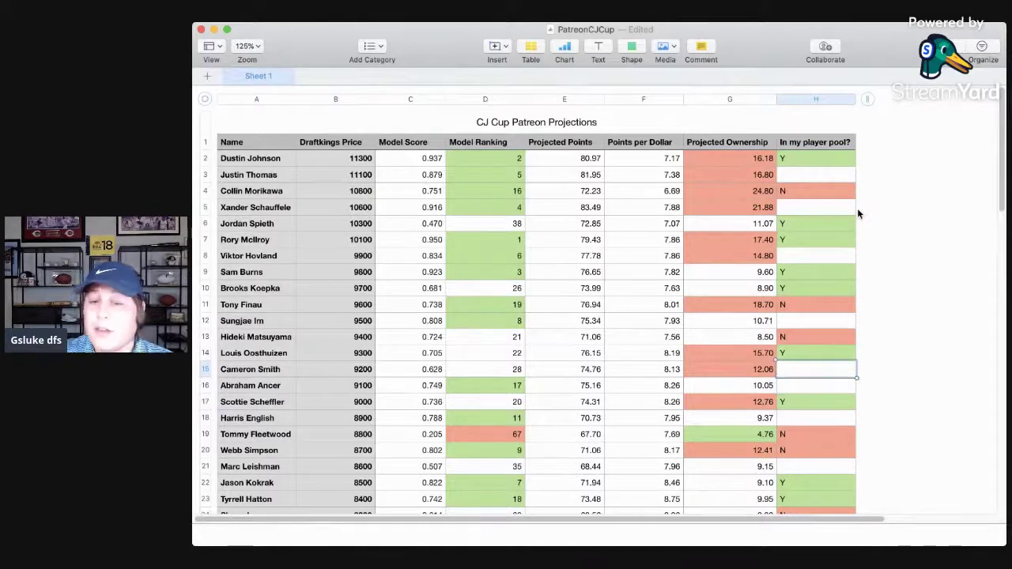
- Look through the golfers from 9000 down to 7200 and check Sergio Garcia's and Scottie Scheffler's player pool entries
scroll(857, 208, down, 5)
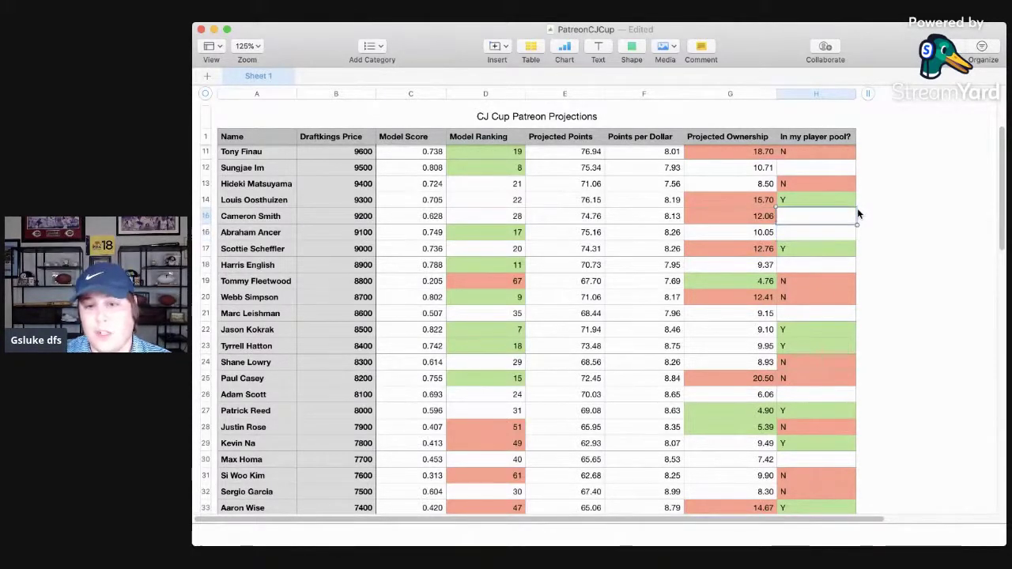
scroll(857, 213, down, 3)
scroll(857, 213, down, 2)
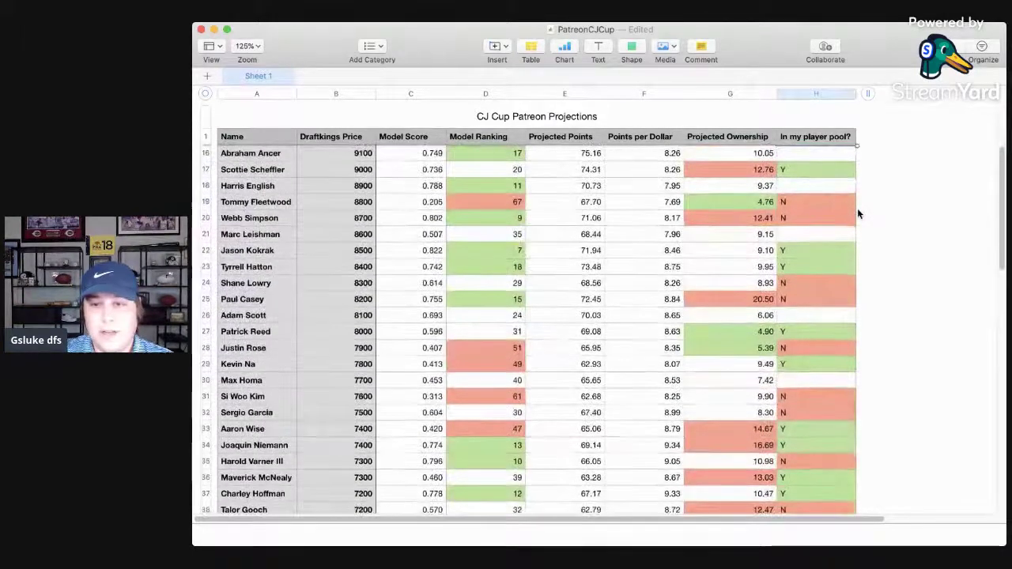
scroll(850, 221, down, 1)
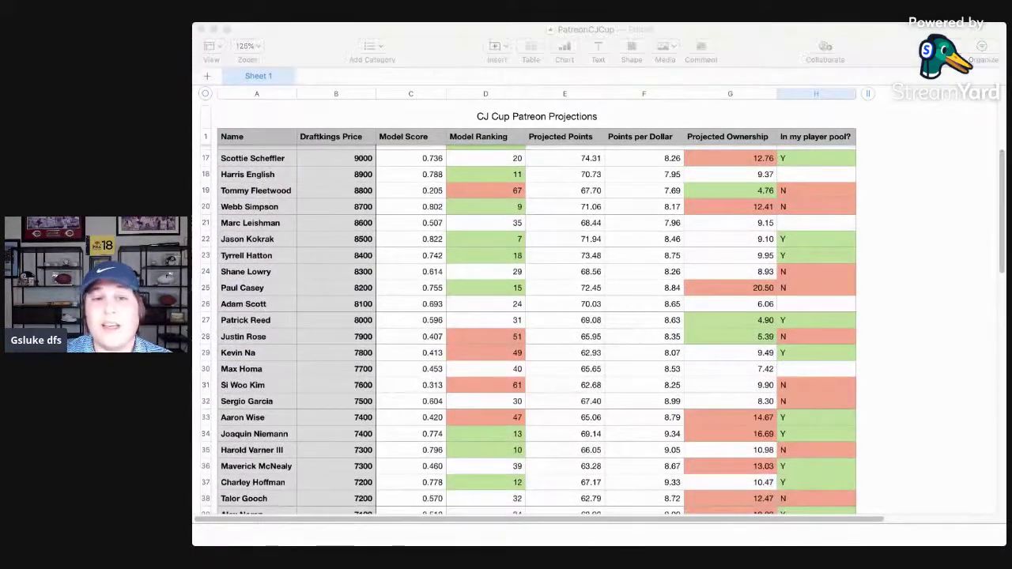
click(285, 190)
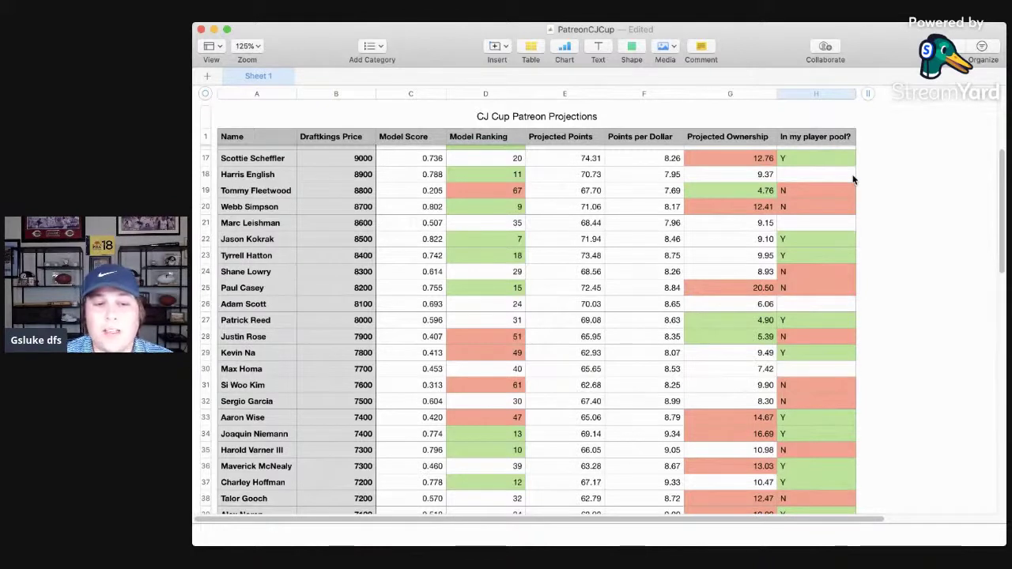
click(804, 399)
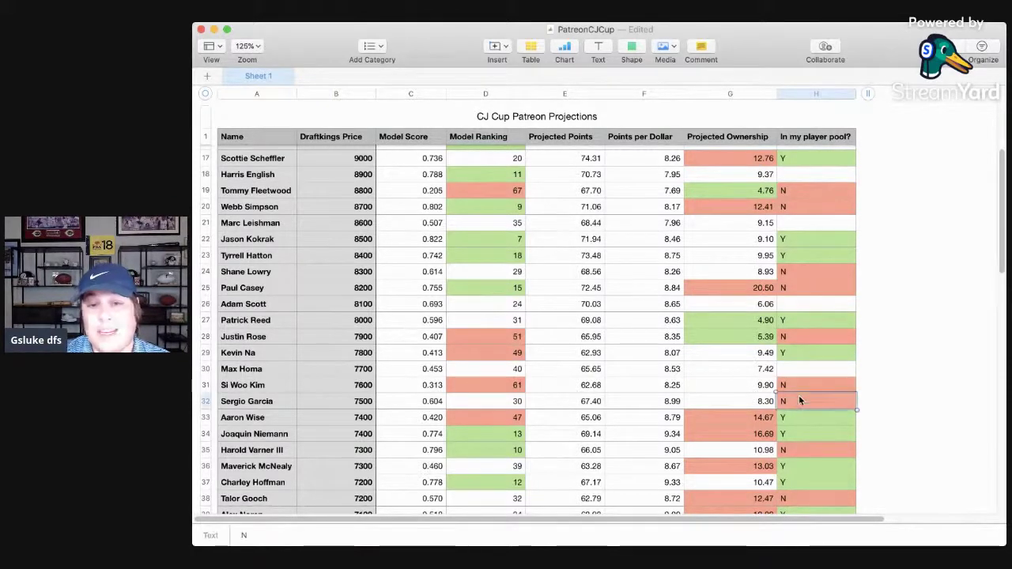
click(794, 158)
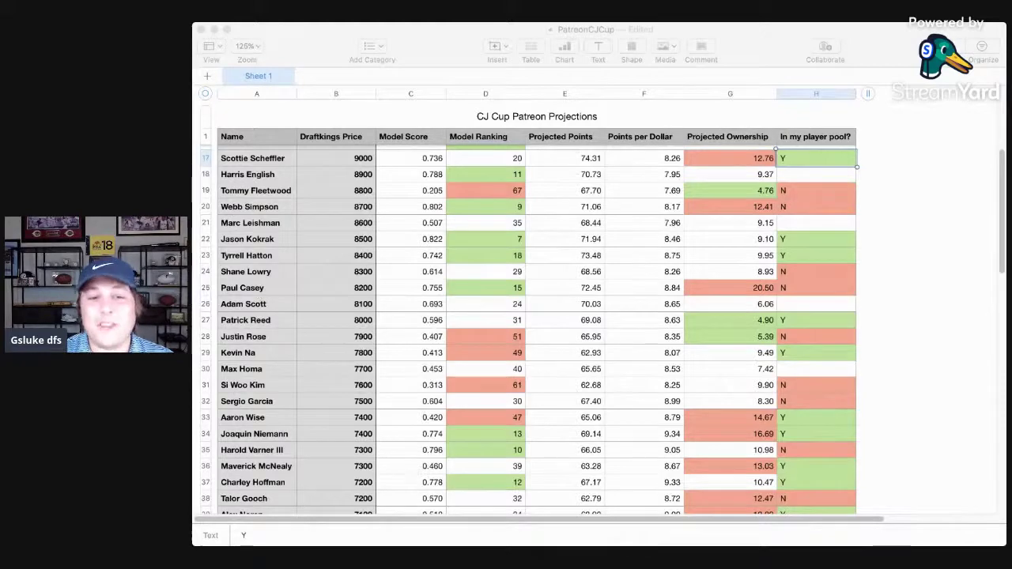
- Check Jason Kokrak's player pool entry and model ranking
click(832, 239)
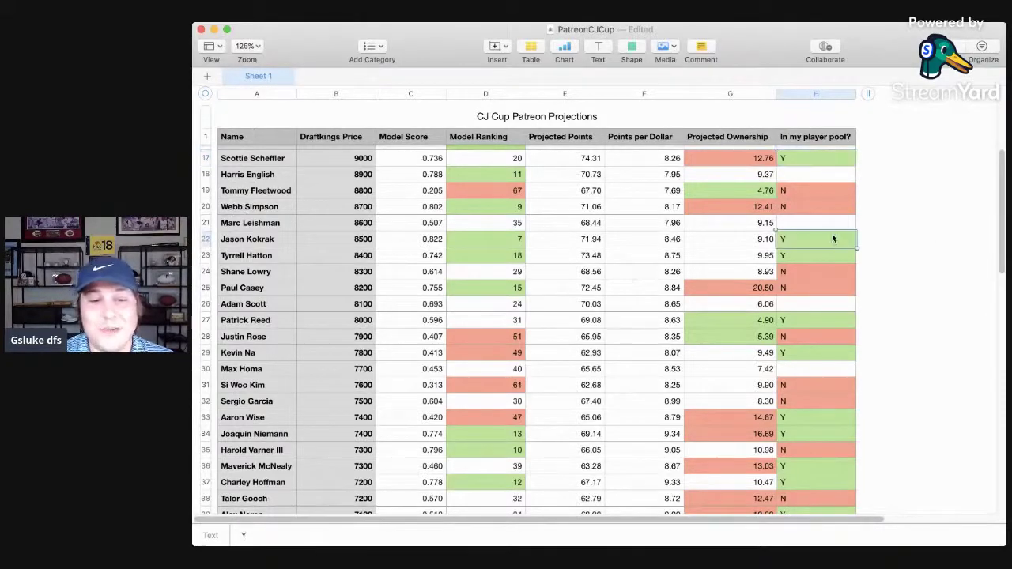
scroll(831, 233, down, 2)
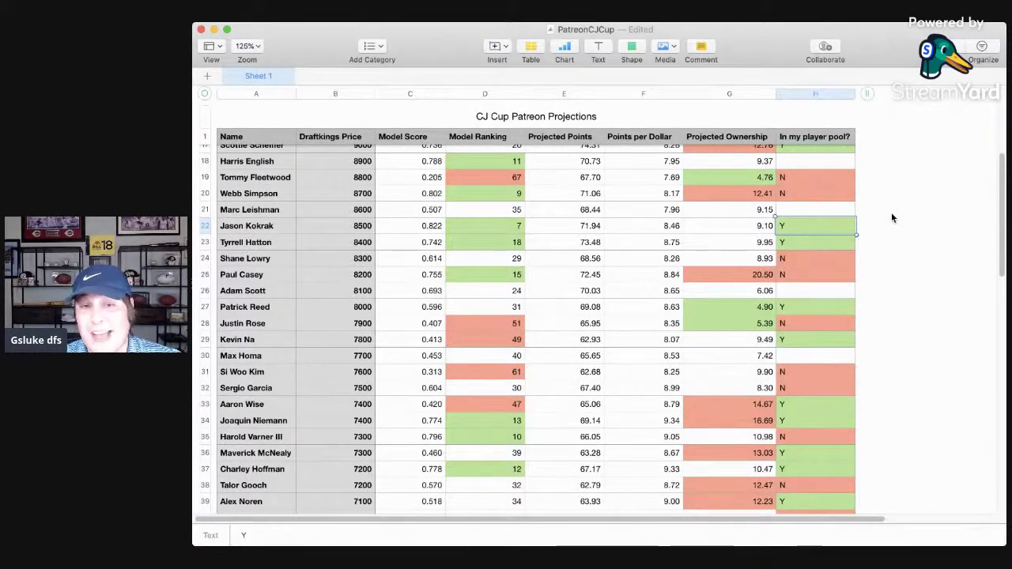
click(487, 231)
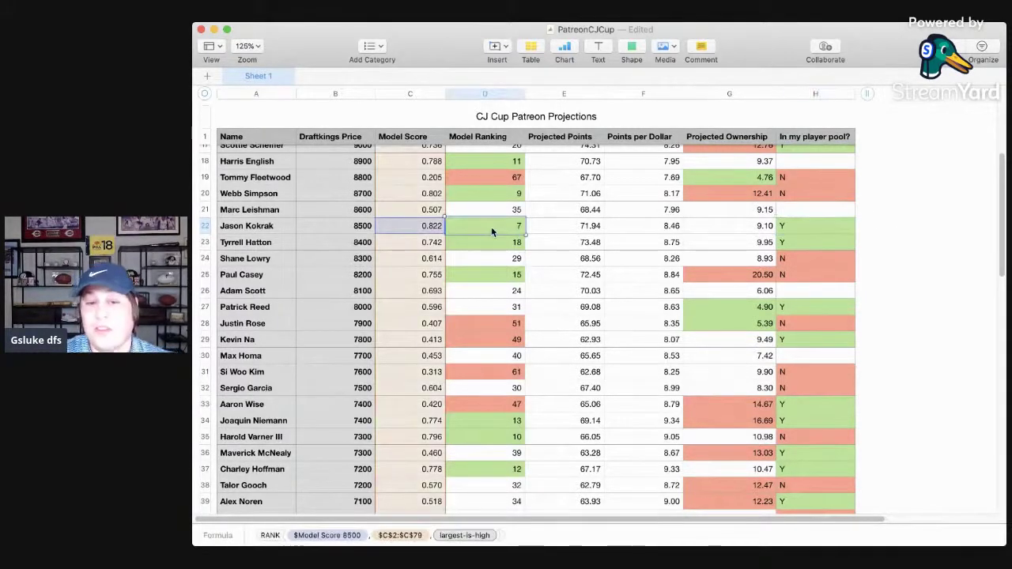
click(829, 227)
scroll(829, 227, down, 1)
scroll(830, 227, down, 1)
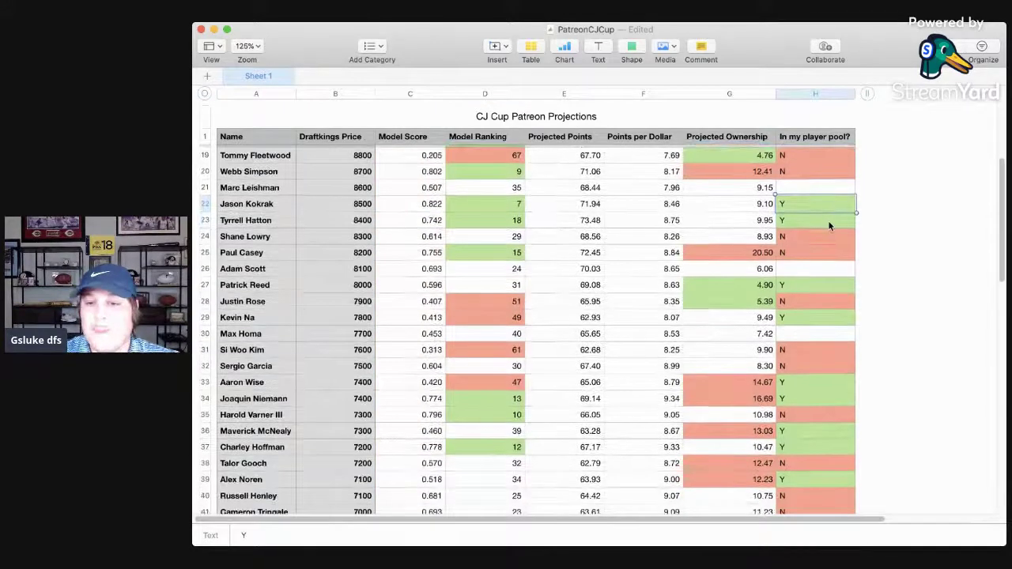
- Check Shane Lowry's model ranking, projected points and player pool entry, along with Tyrrell Hatton's projected ownership
click(487, 236)
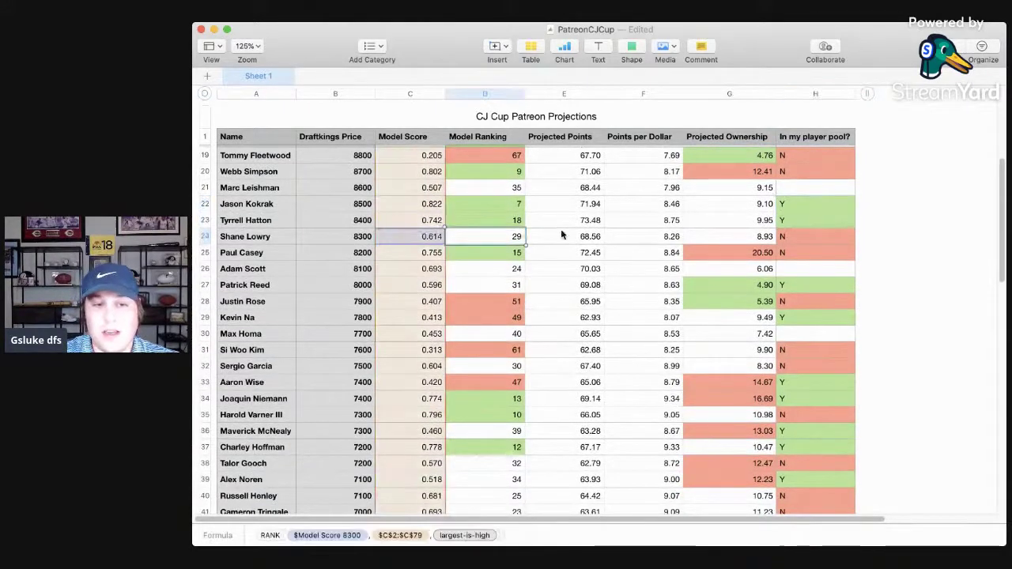
click(573, 234)
click(756, 224)
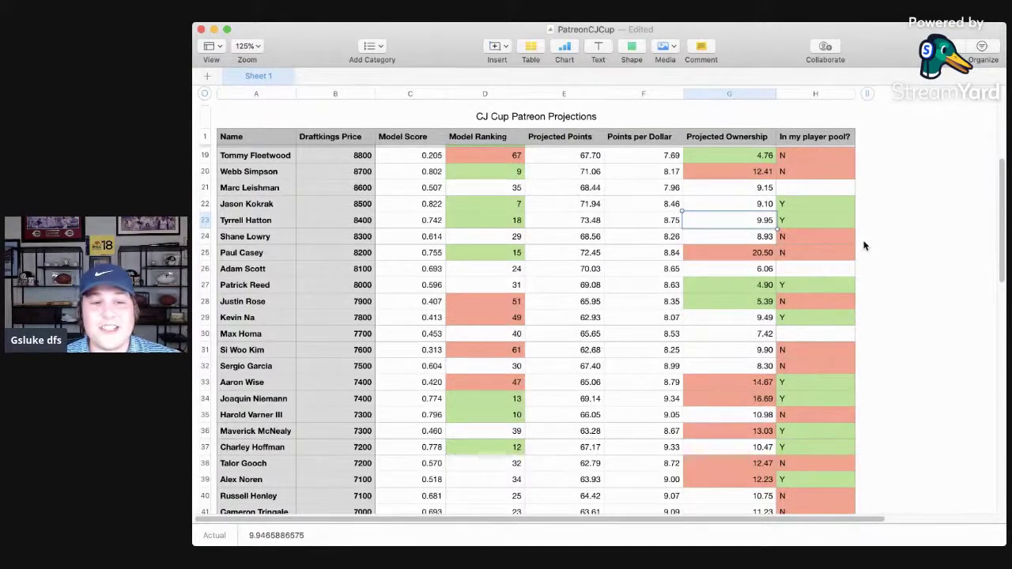
scroll(864, 246, down, 2)
click(828, 212)
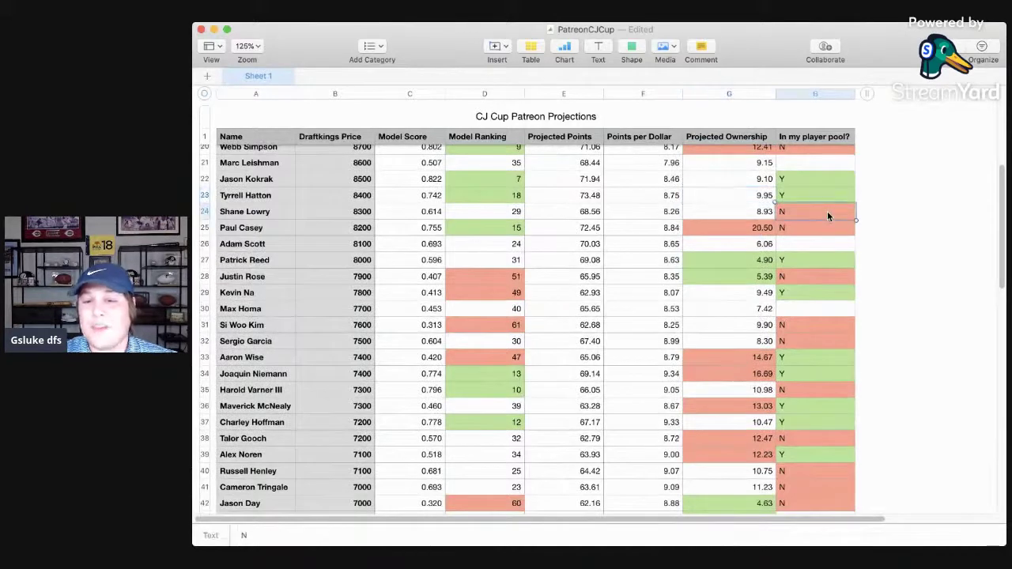
click(860, 210)
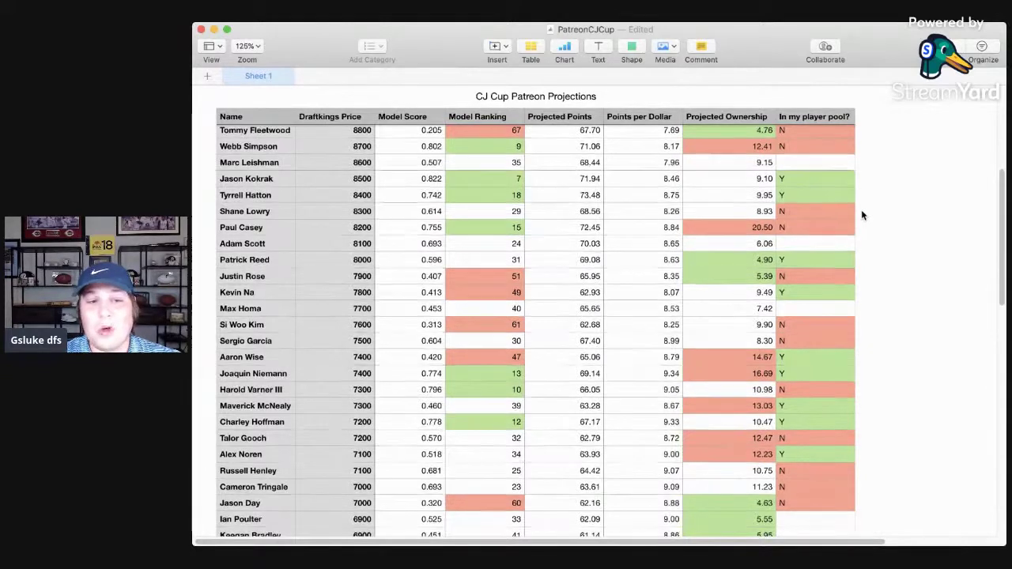
- Check the player pool entries for Paul Casey and Adam Scott, and continue to the golfers priced below them
scroll(862, 211, down, 3)
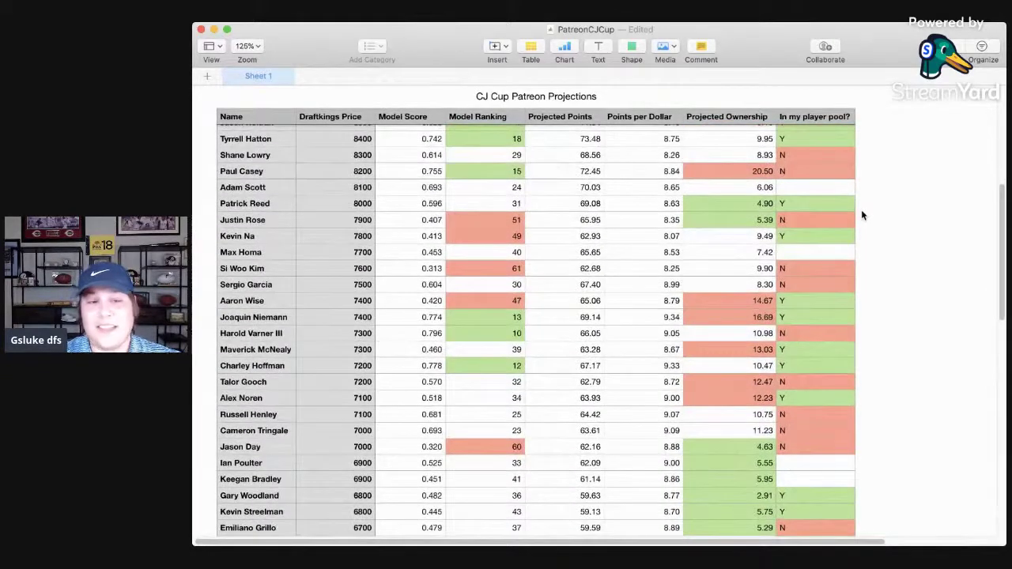
click(819, 176)
click(808, 188)
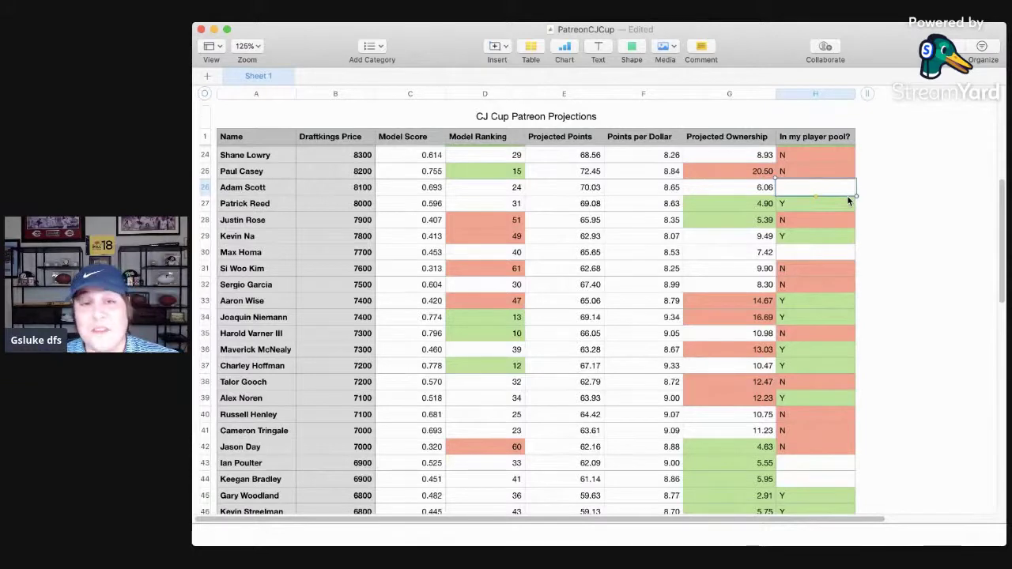
scroll(848, 201, down, 2)
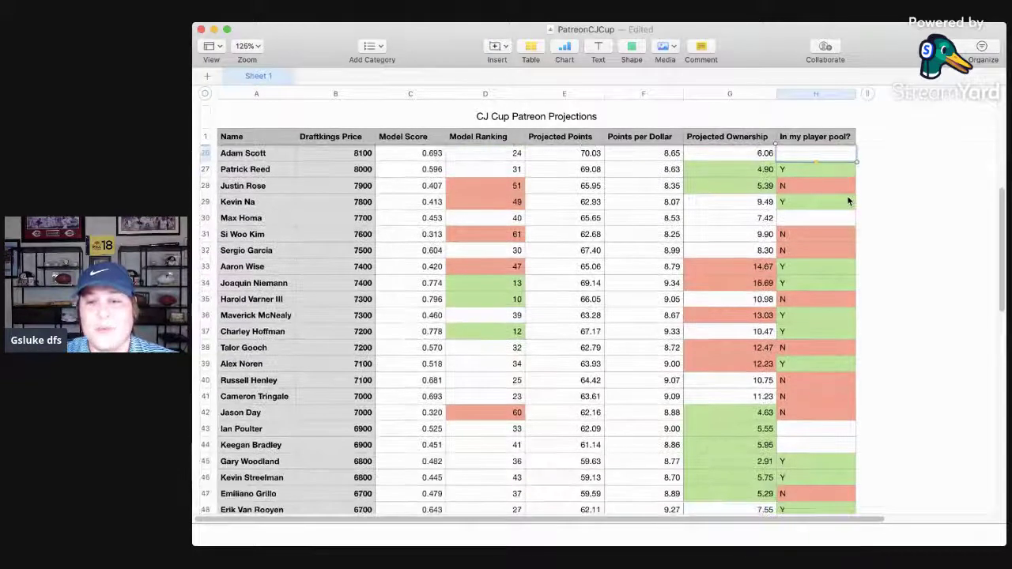
- Check Patrick Reed's player pool entry and model ranking
click(795, 173)
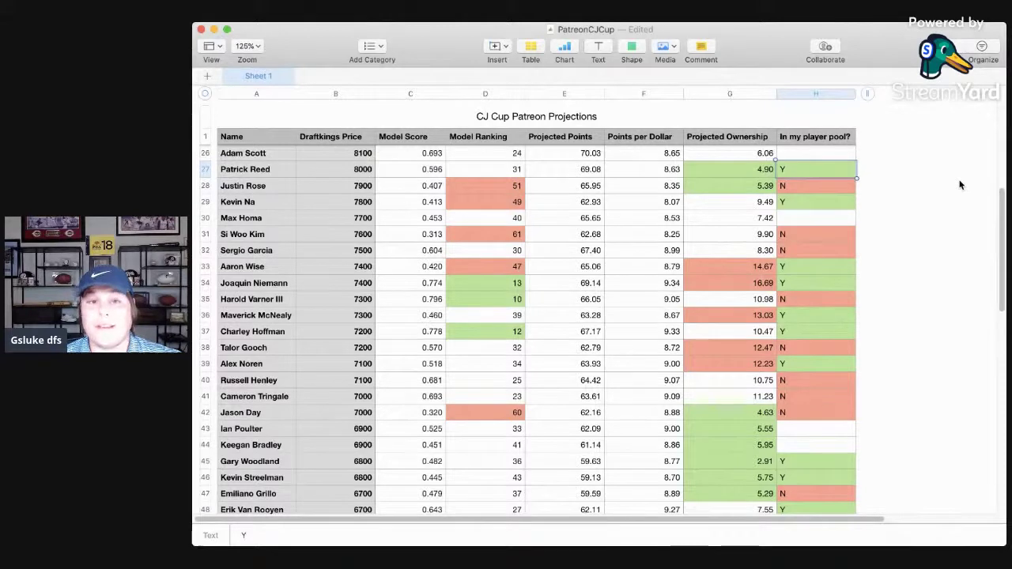
click(484, 169)
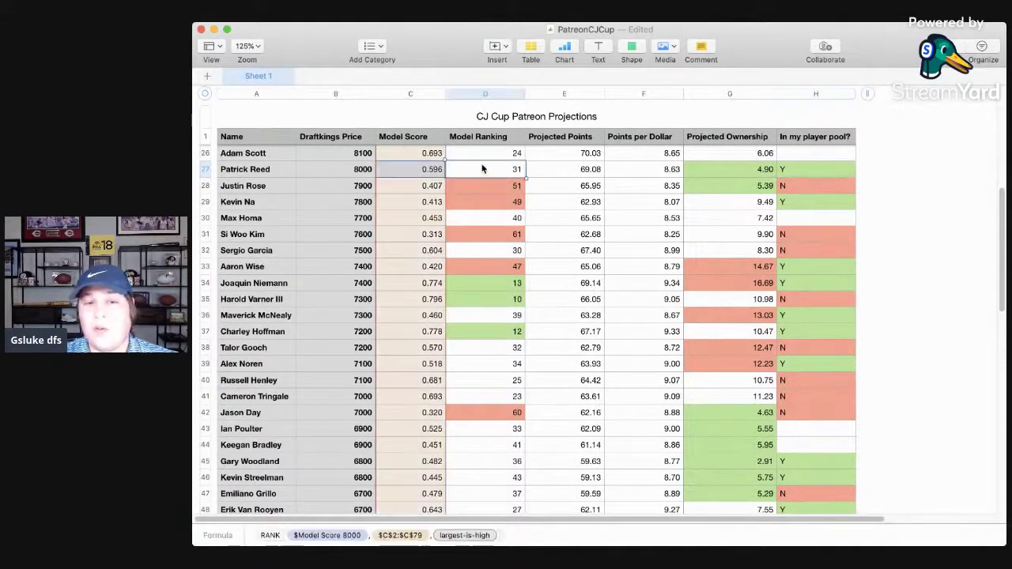
click(486, 168)
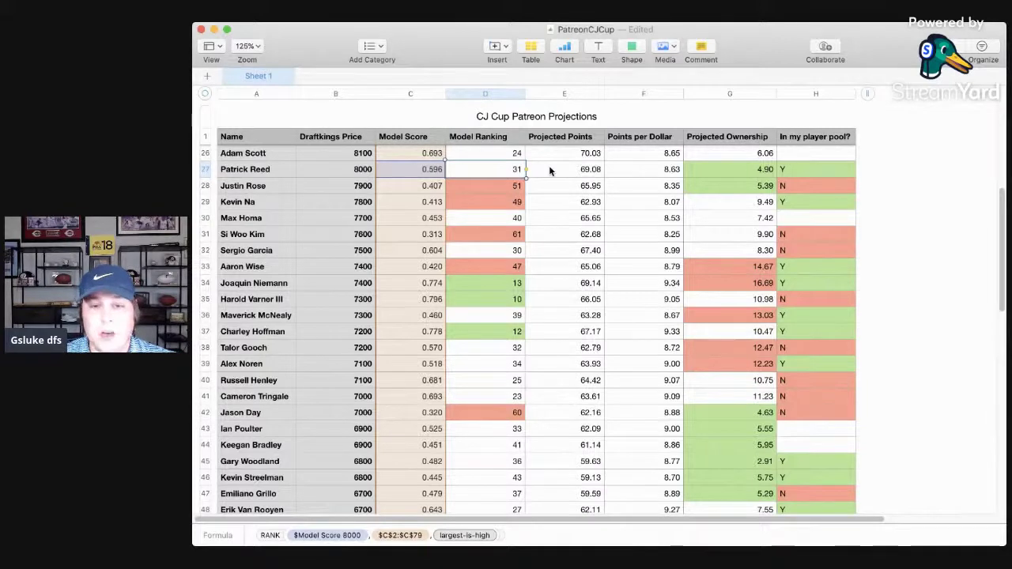
click(804, 173)
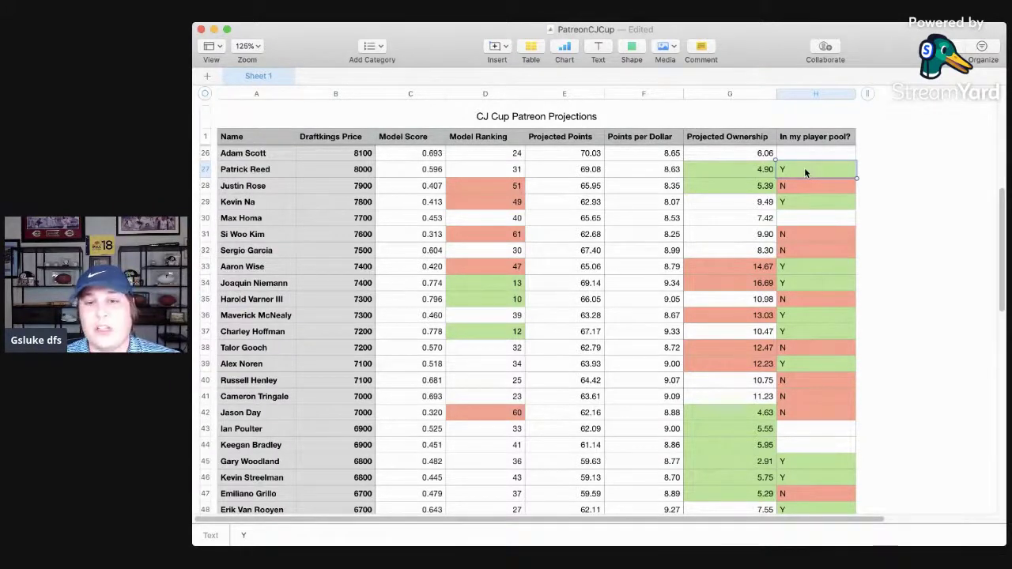
- Compare the player pool entries for Kevin Na and Justin Rose
click(772, 203)
click(801, 203)
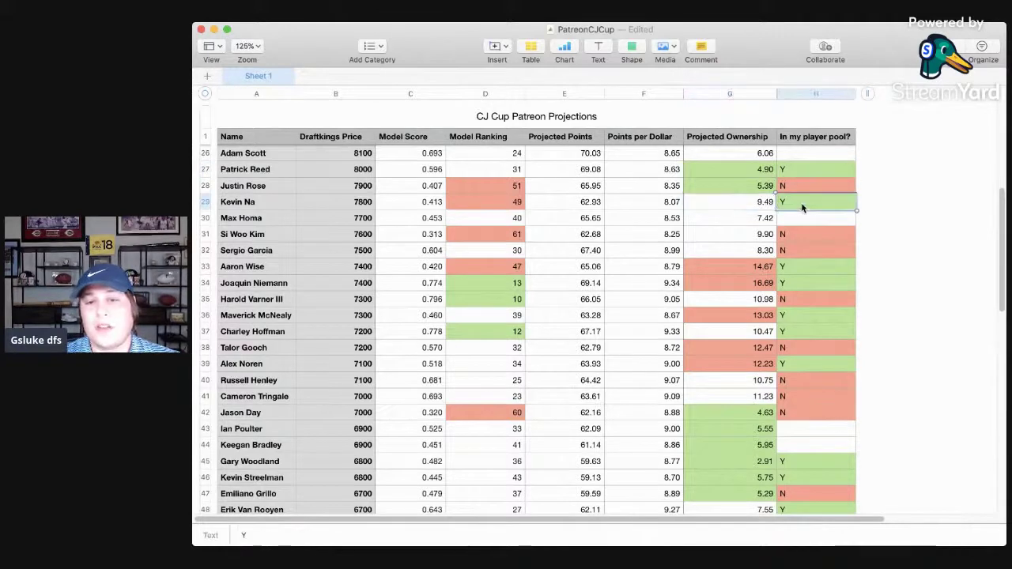
click(809, 188)
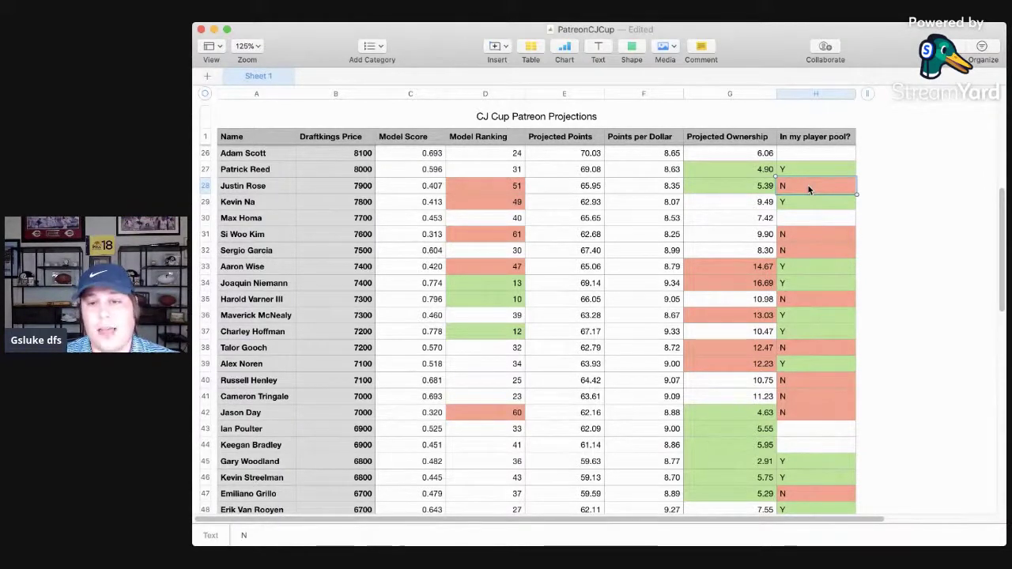
scroll(807, 188, down, 3)
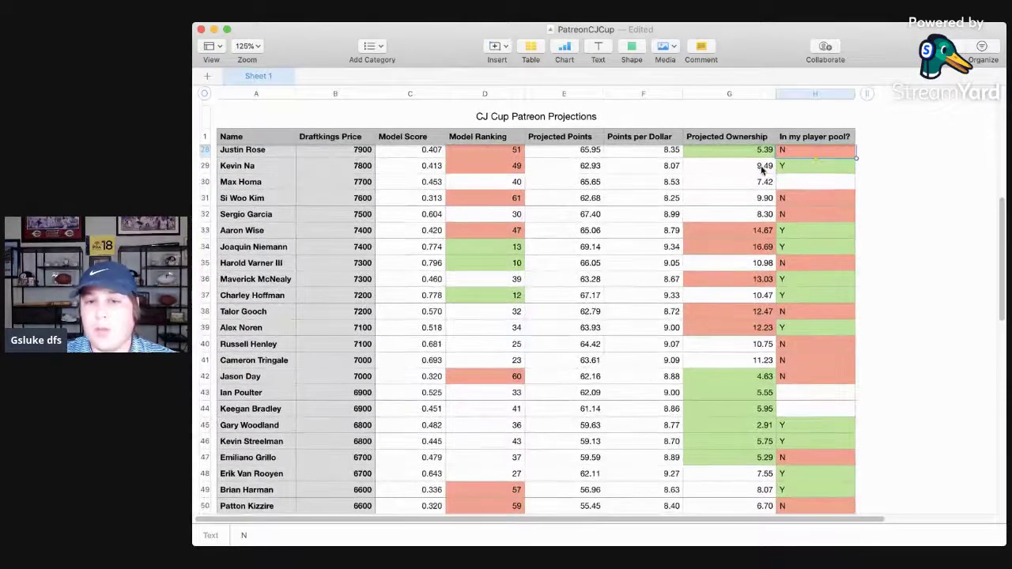
- Go through the player pool entries from Kevin Na down to Aaron Wise and check Kevin Na's projected ownership
click(811, 167)
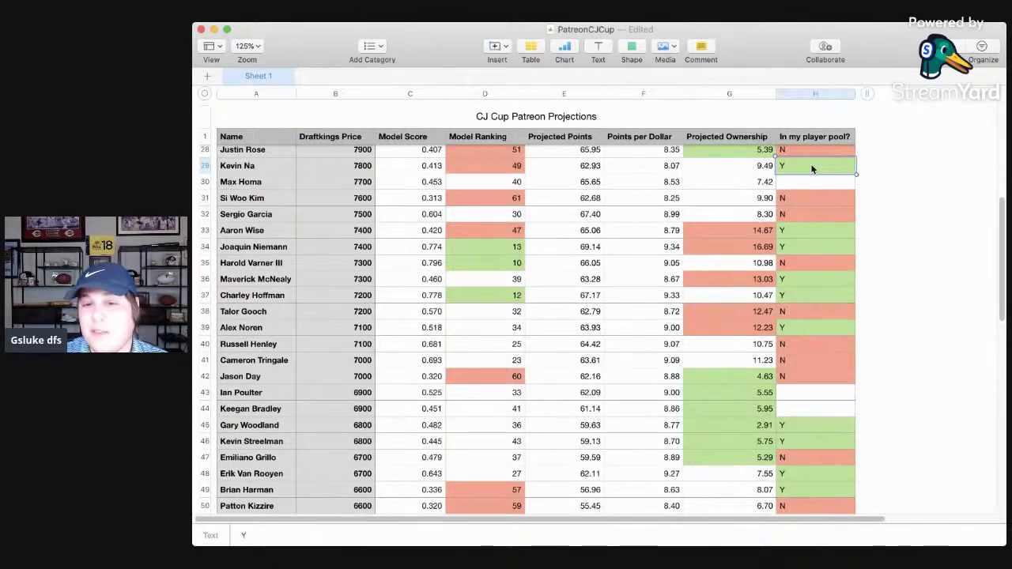
key(Down)
key(Down)
key(Down)
key(Down)
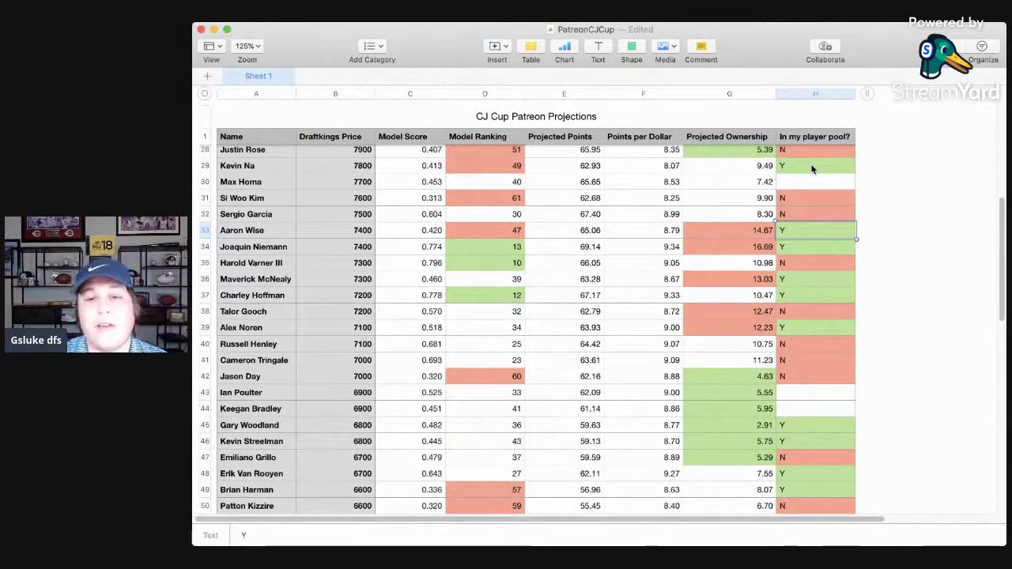
scroll(812, 168, up, 1)
click(764, 169)
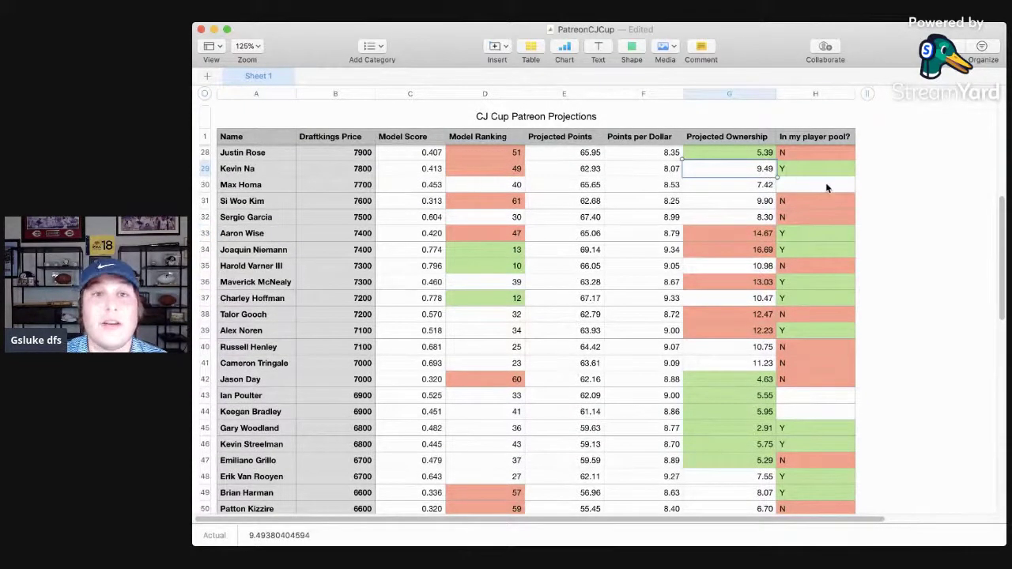
- Check Aaron Wise's player pool entry and projected points, along with Joaquin Niemann's player pool entry
scroll(833, 254, down, 3)
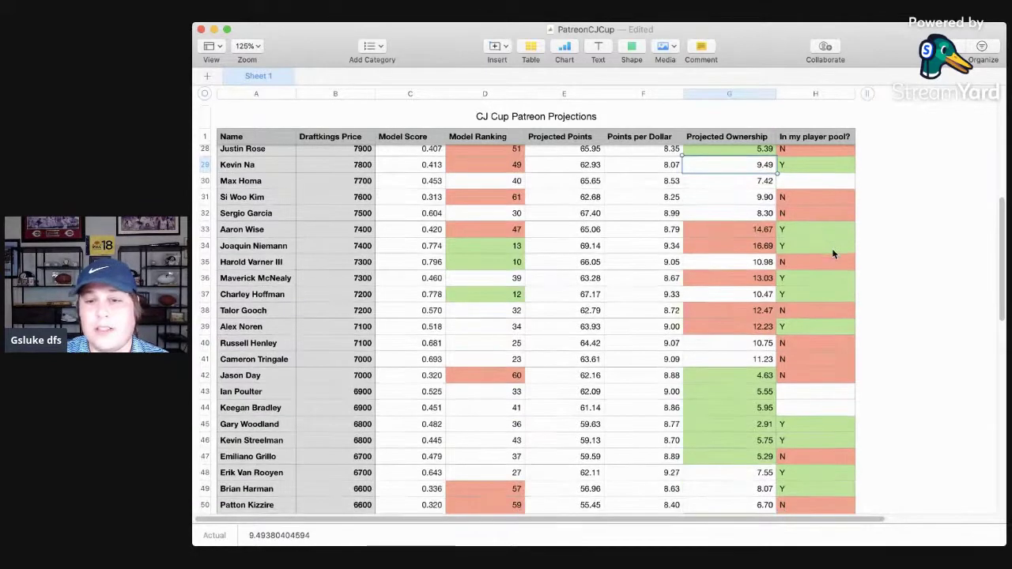
click(819, 163)
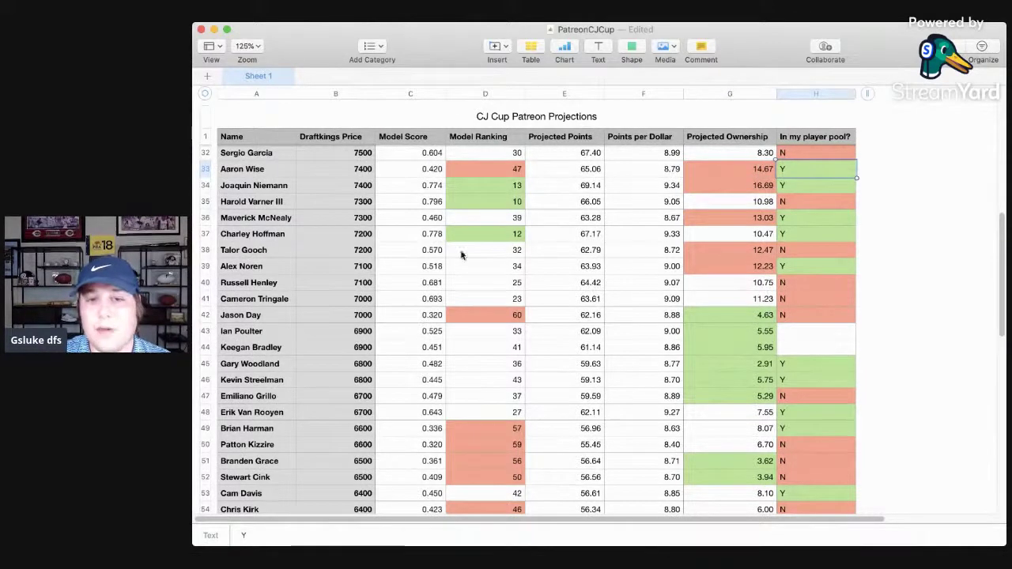
scroll(846, 182, down, 1)
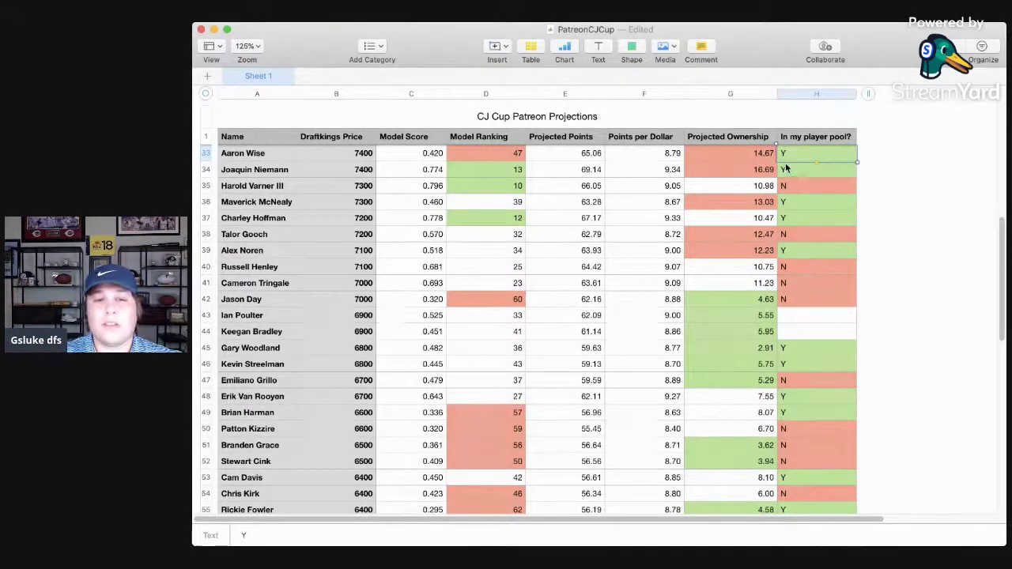
click(527, 161)
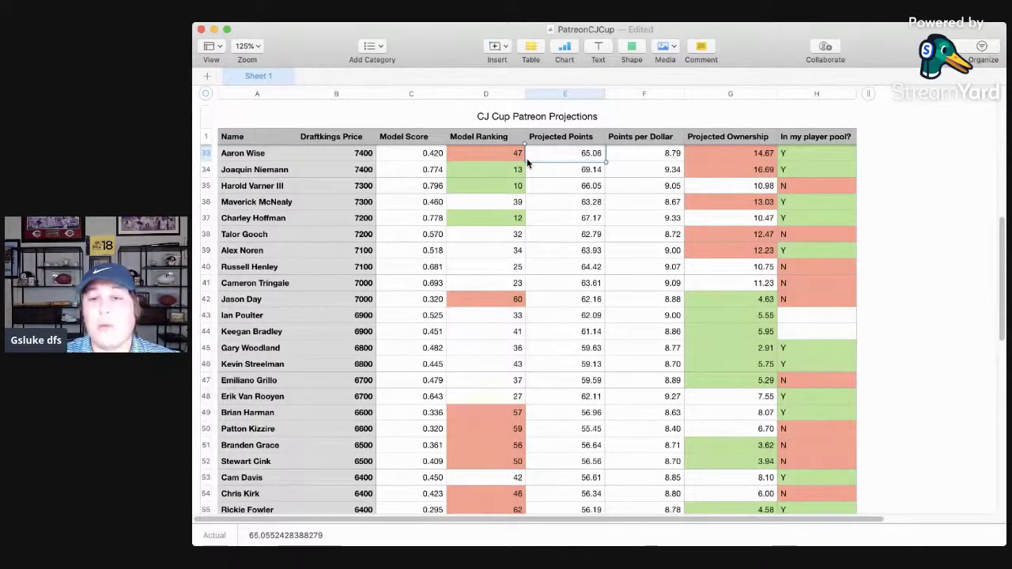
key(Right)
key(Right)
key(Right)
key(Down)
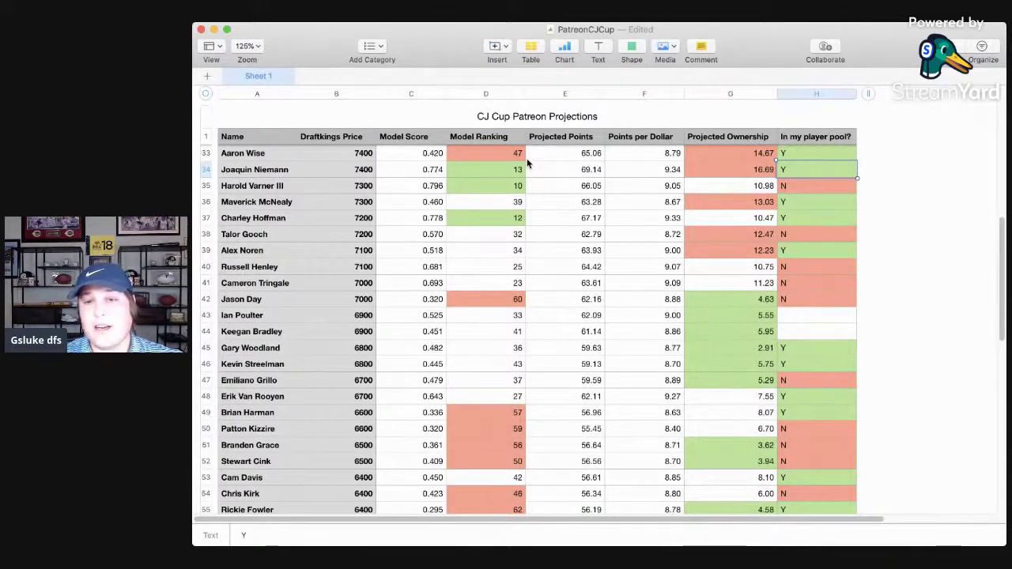
key(Up)
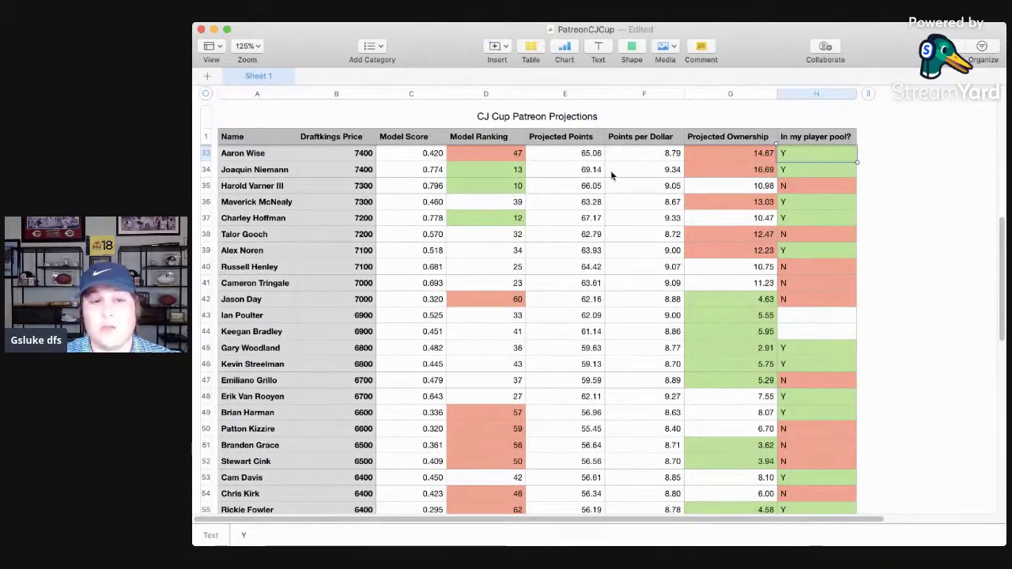
- Compare Harold Varner III's player pool entry with Joaquin Niemann's
click(777, 187)
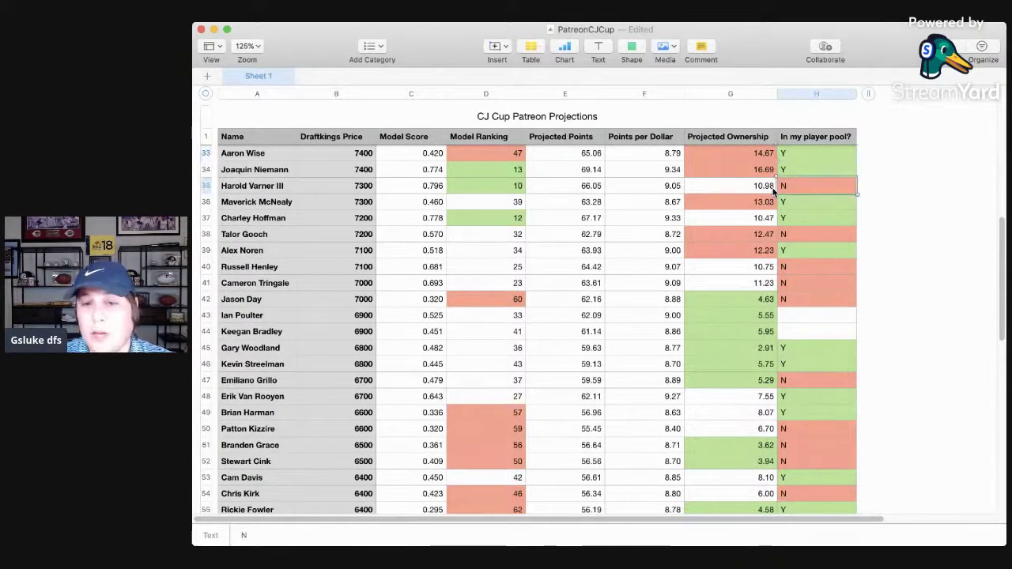
key(Up)
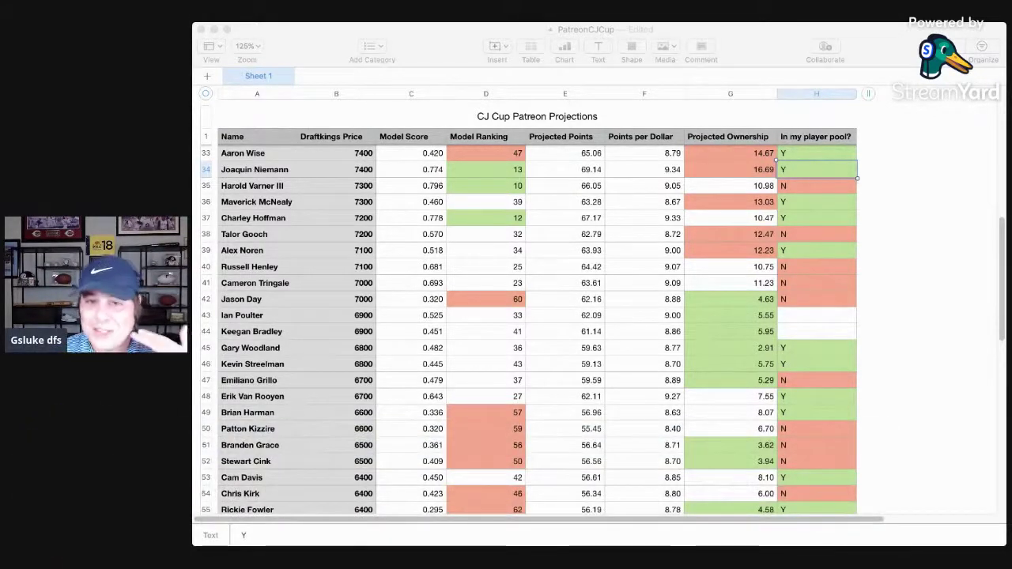
click(383, 263)
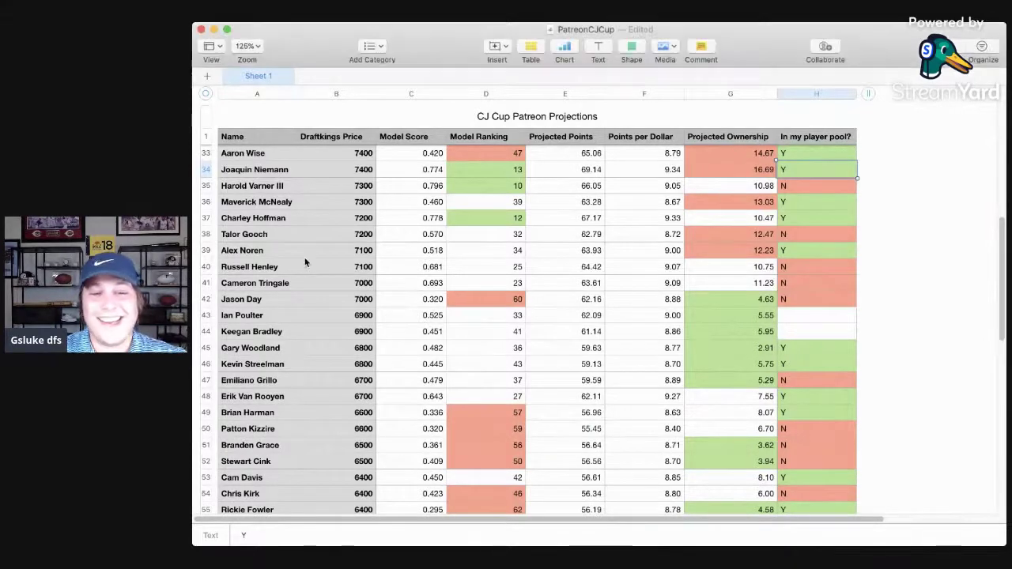
- Check Maverick McNealy's projected ownership, model ranking and player pool entry
scroll(865, 258, down, 2)
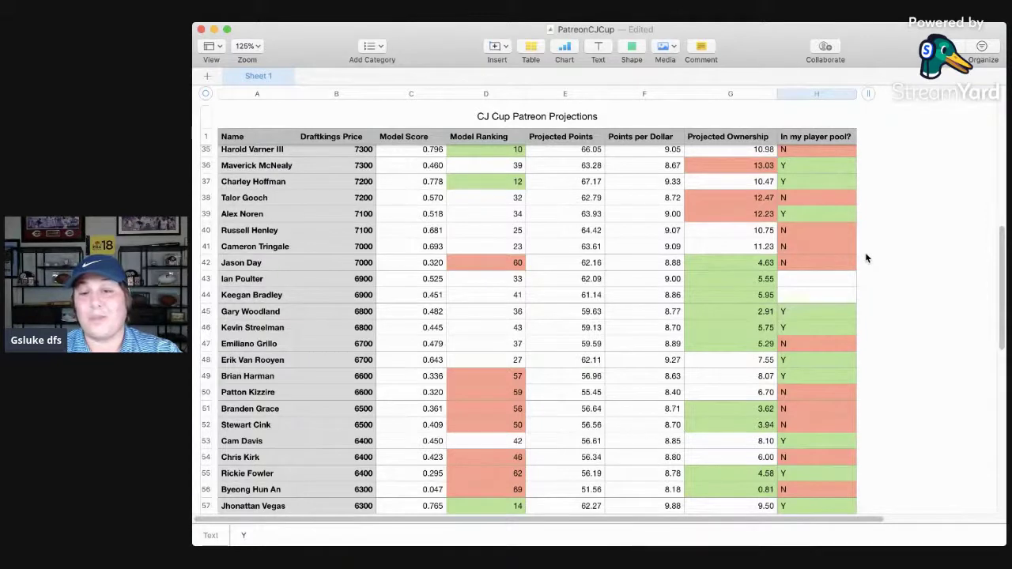
click(755, 166)
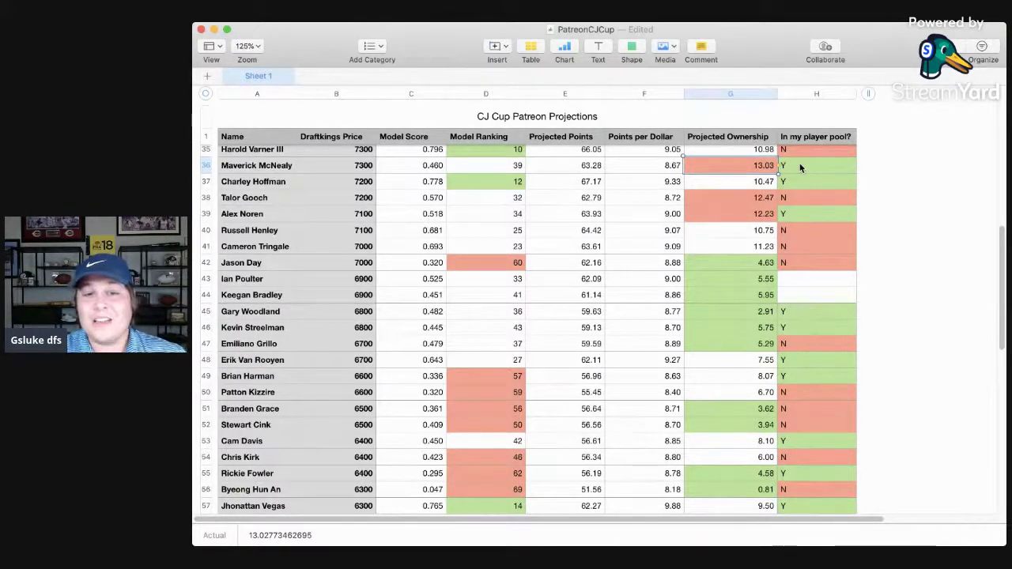
click(514, 165)
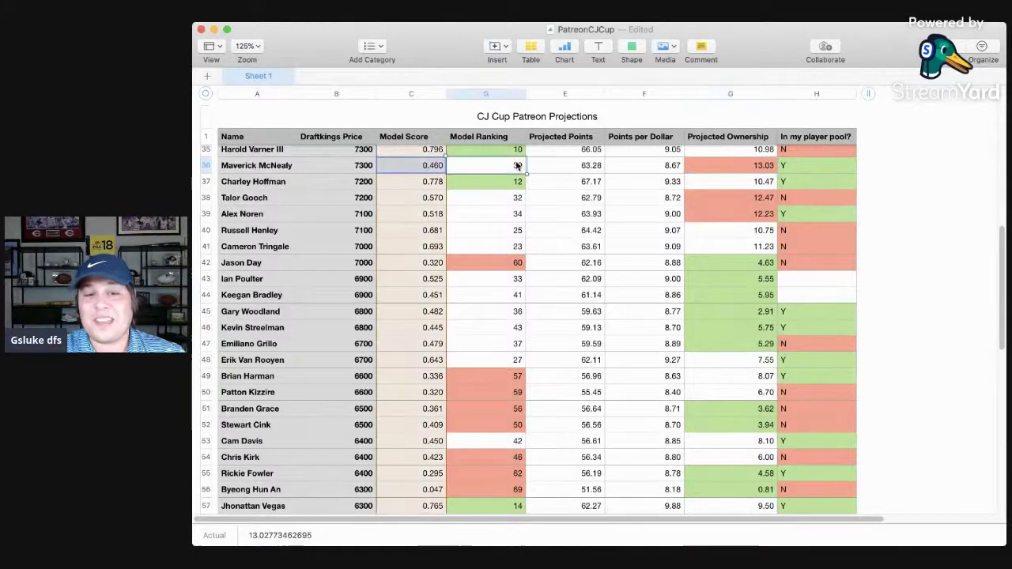
click(802, 165)
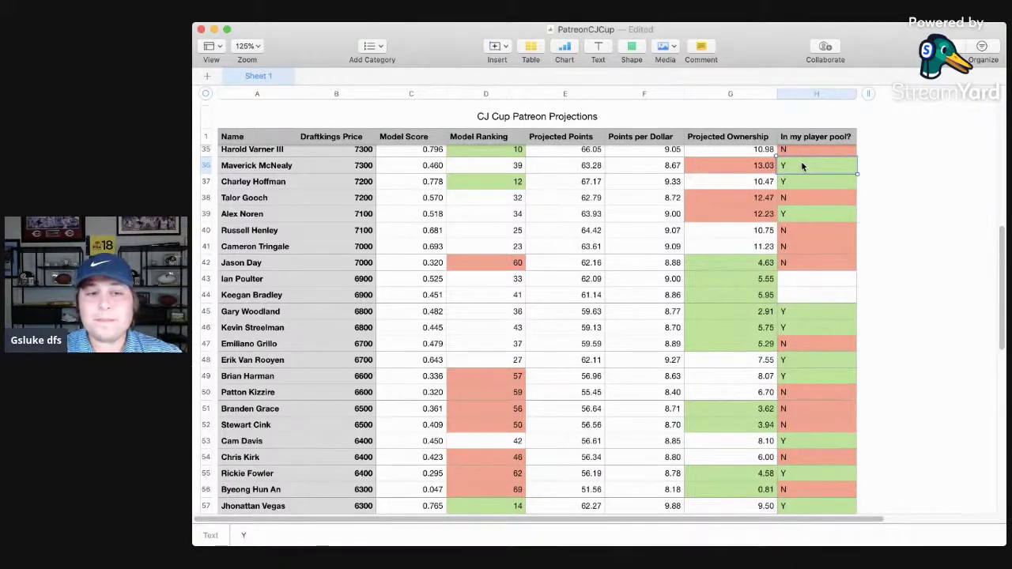
- Check Alex Noren's player pool entry and review his full row of projections
scroll(802, 165, down, 3)
click(800, 166)
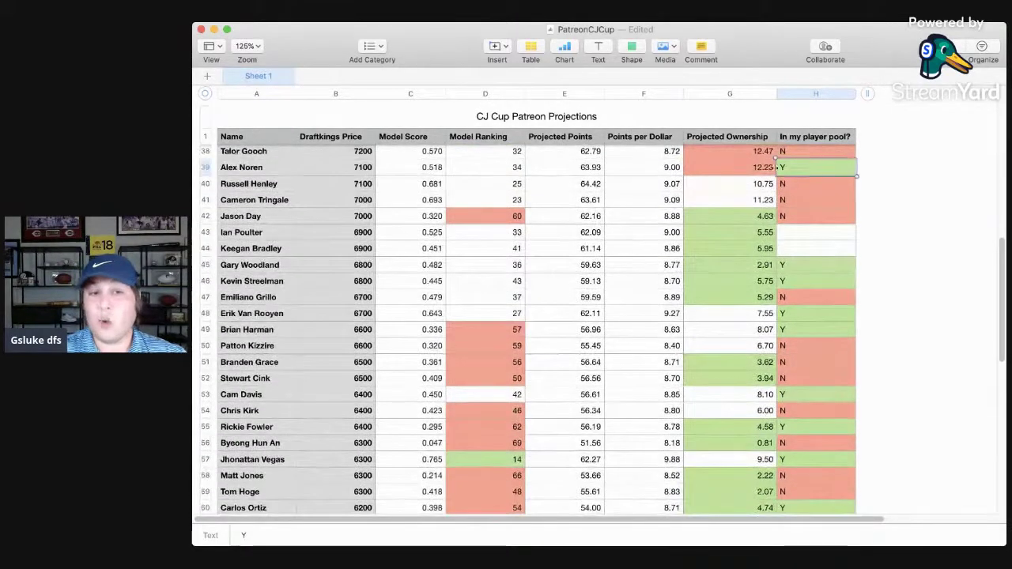
click(206, 167)
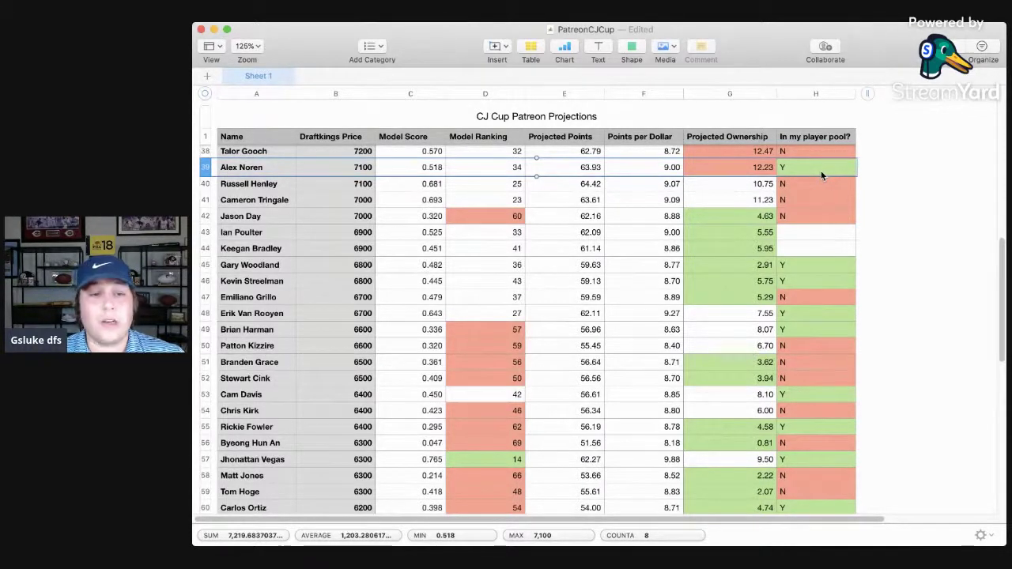
click(821, 173)
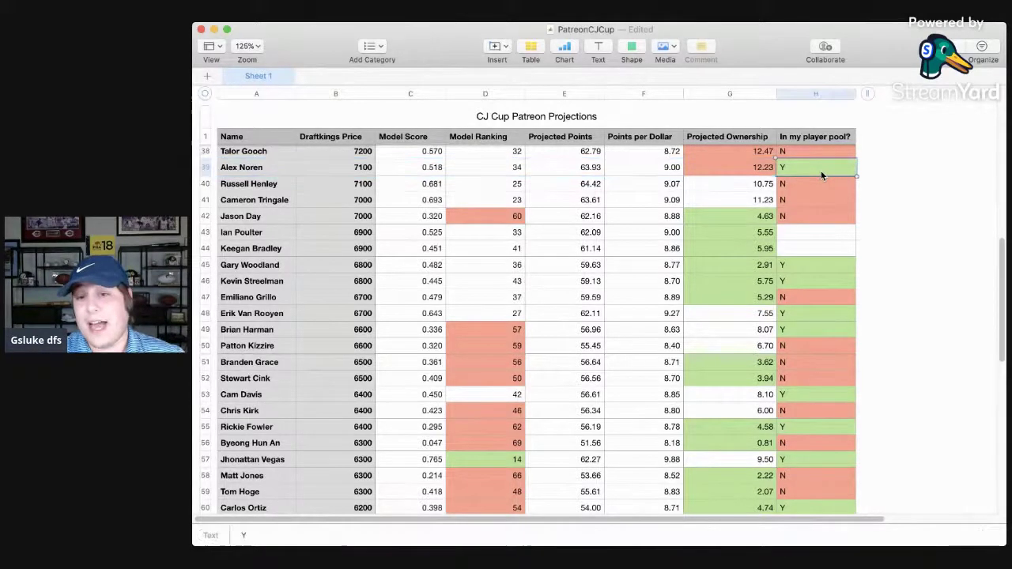
- Check Cameron Tringale's player pool entry and compare his projected ownership with Russell Henley's and Jason Day's
scroll(819, 240, down, 1)
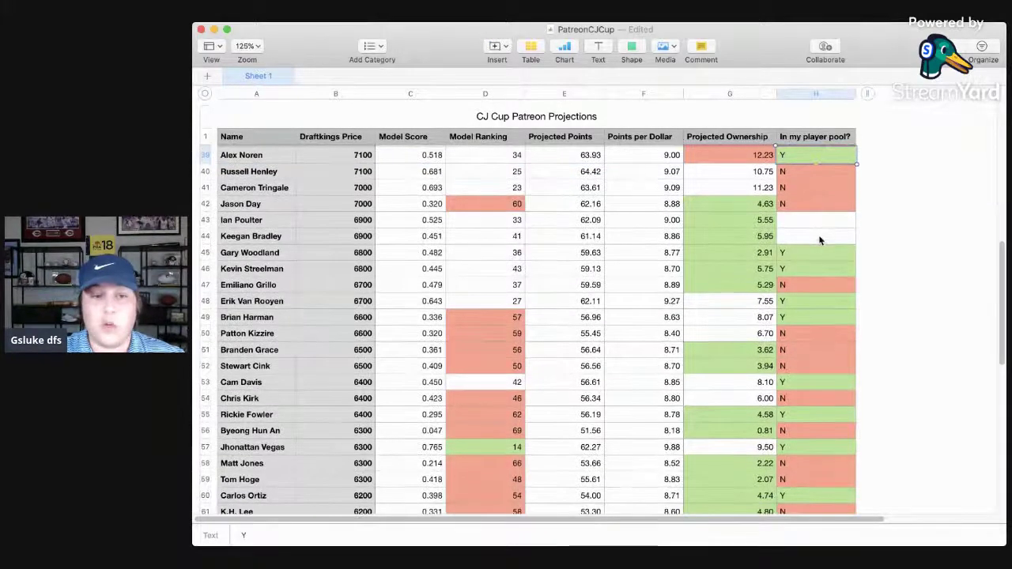
click(818, 189)
key(Left)
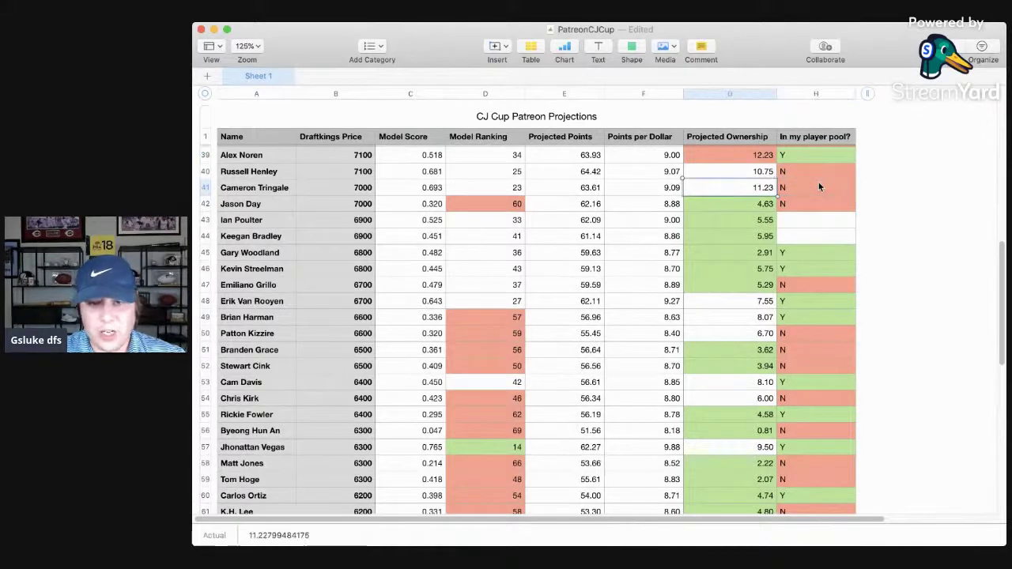
click(819, 187)
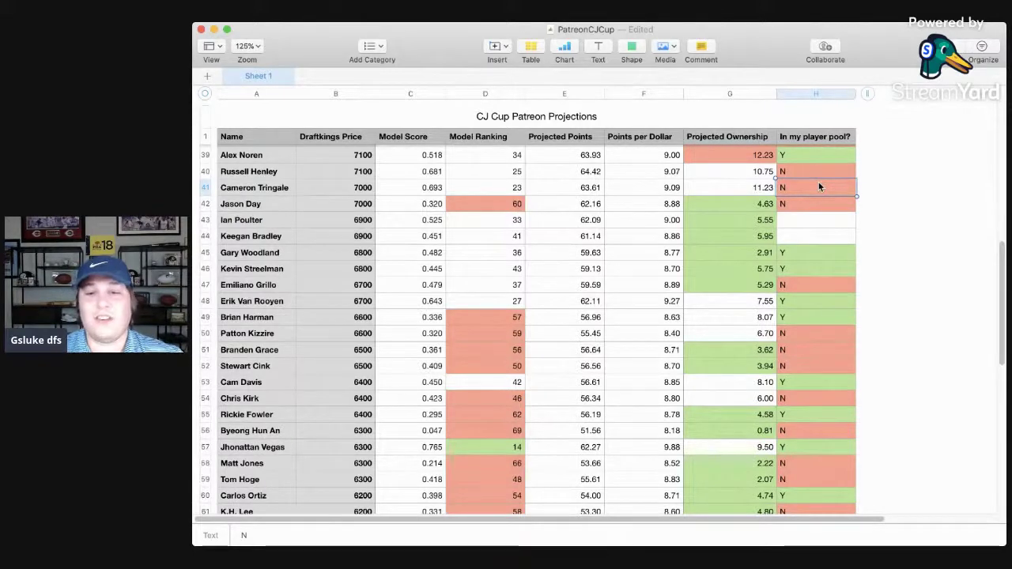
key(Left)
key(Up)
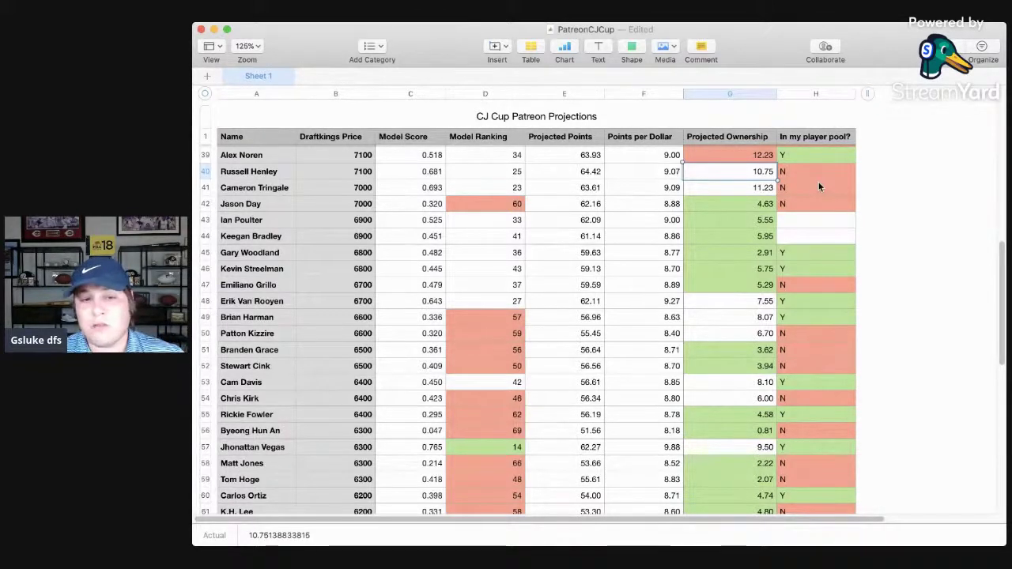
key(Down)
key(Down)
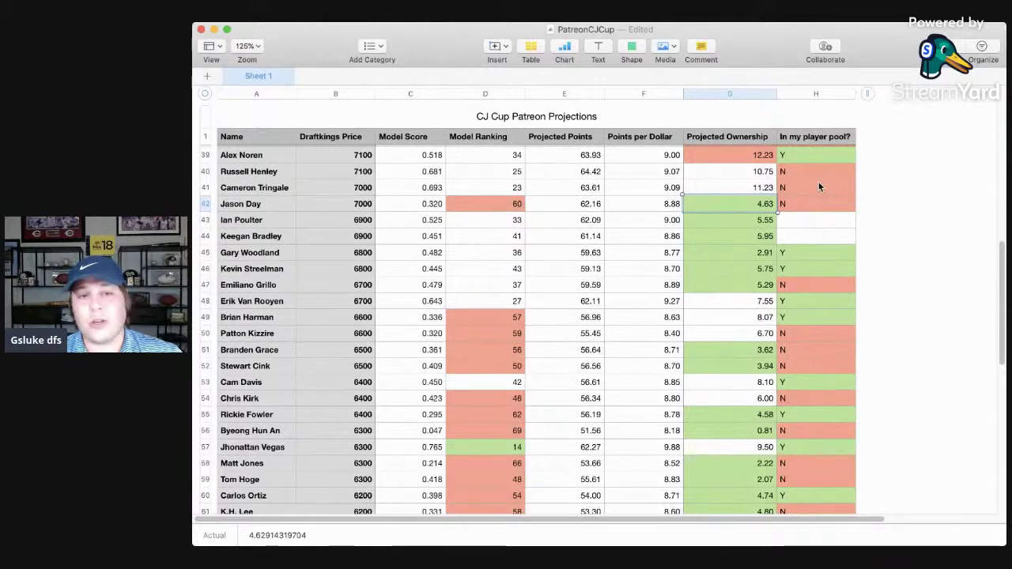
- Check Ian Poulter's projected ownership and his player pool entry
scroll(818, 186, down, 3)
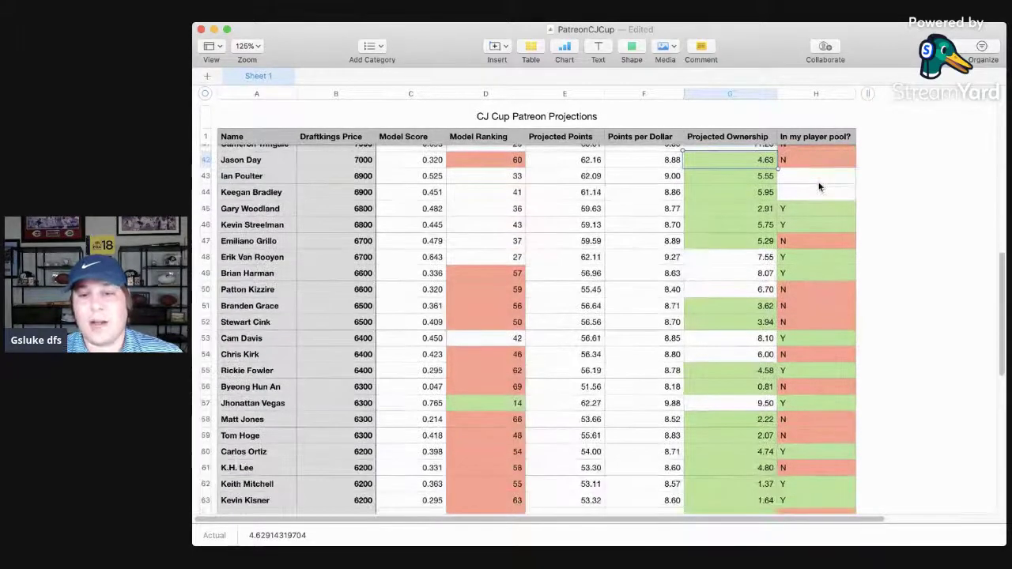
scroll(800, 219, down, 1)
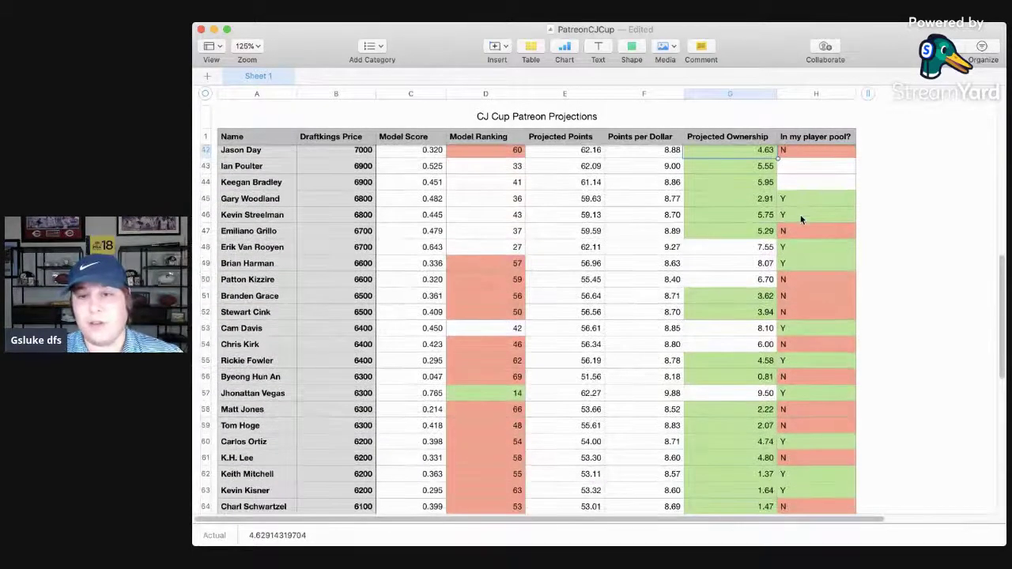
scroll(780, 249, down, 1)
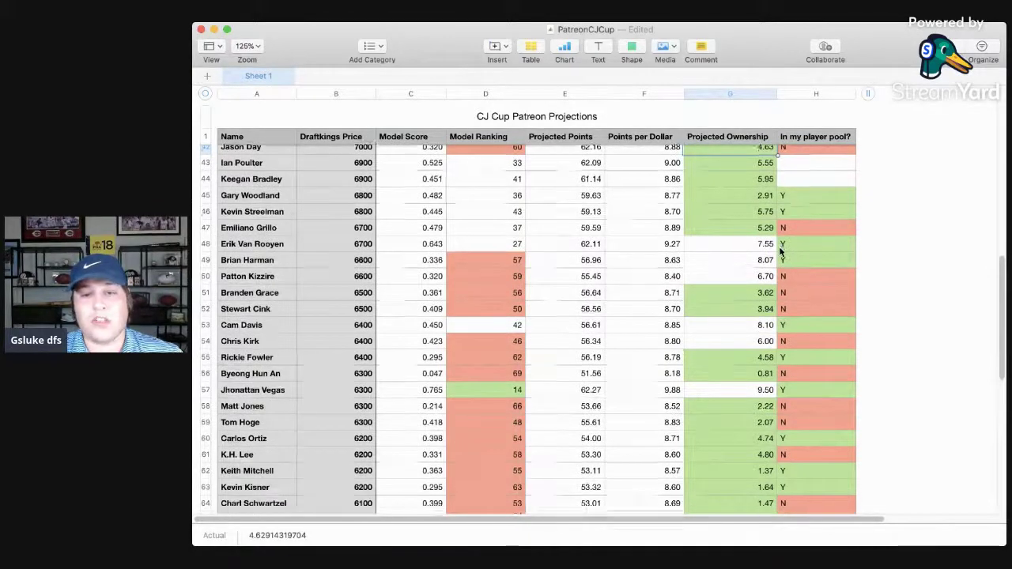
scroll(780, 250, down, 1)
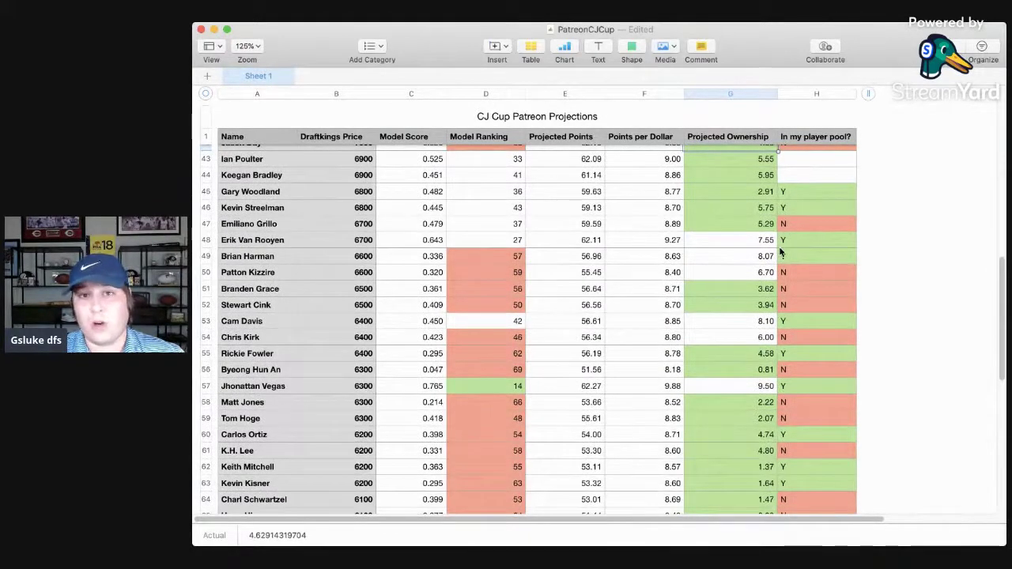
click(767, 164)
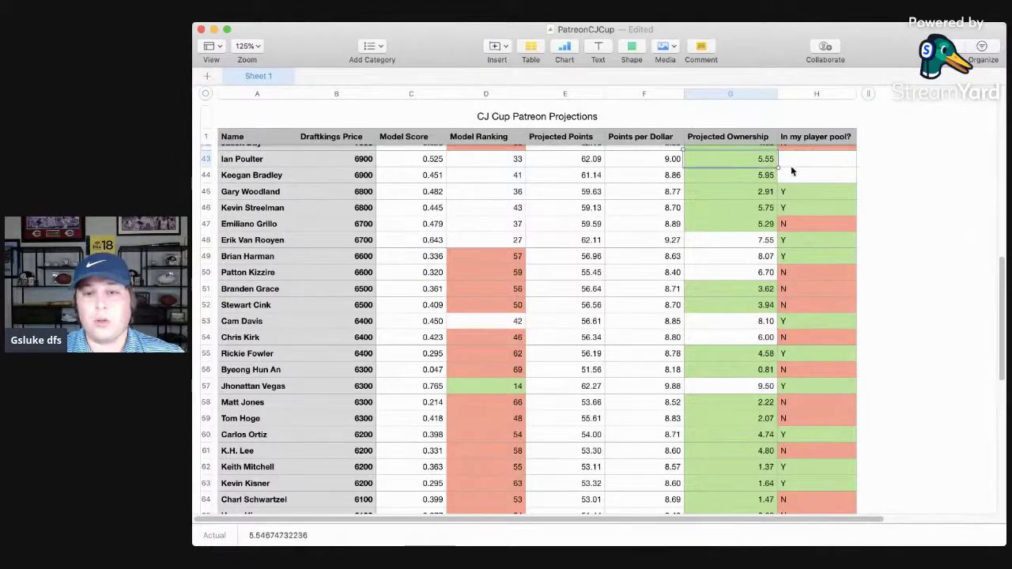
click(802, 166)
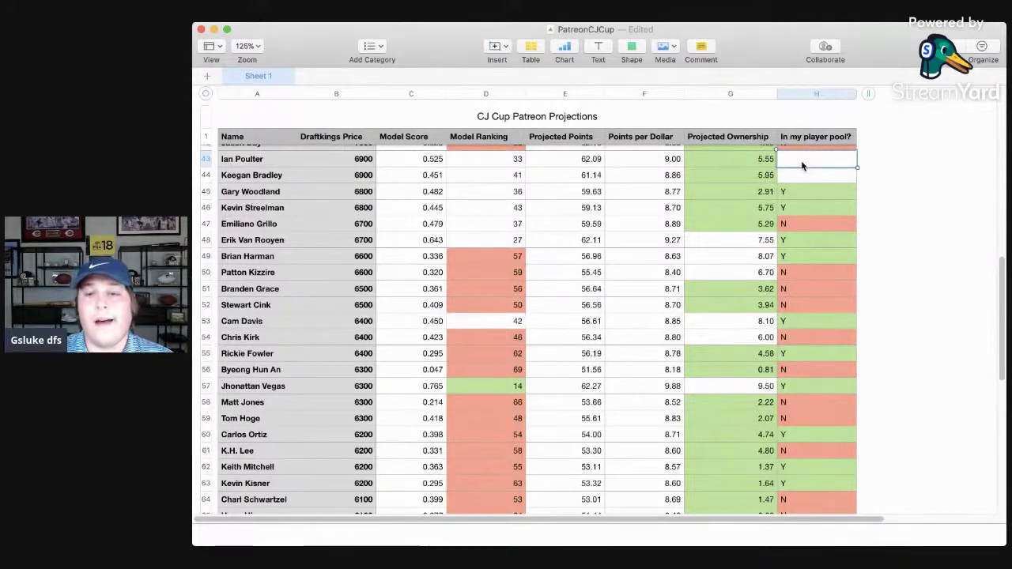
scroll(794, 172, up, 1)
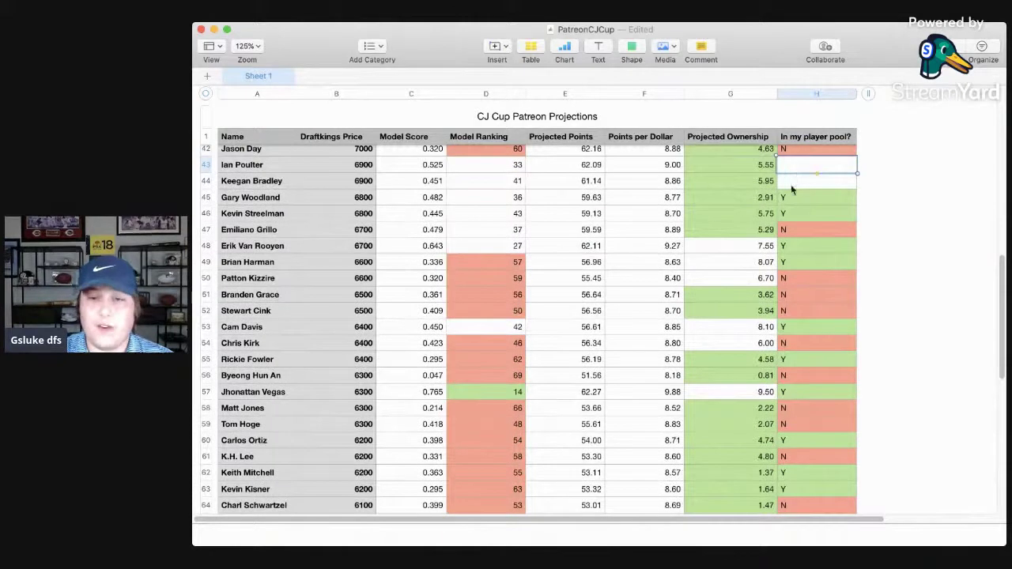
- Compare Gary Woodland's player pool entry with Kevin Streelman's, and check Woodland's projected ownership
click(787, 198)
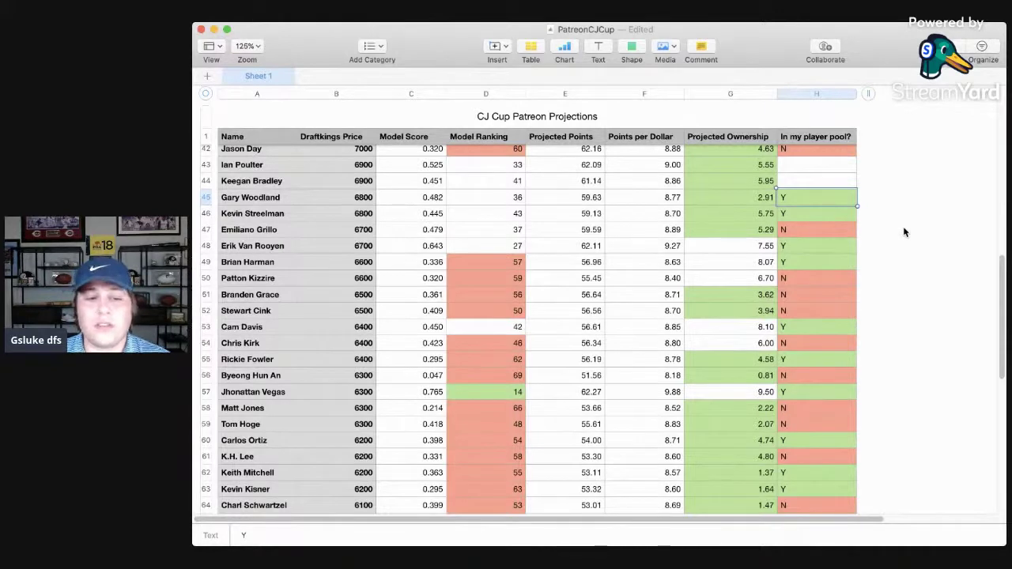
key(Down)
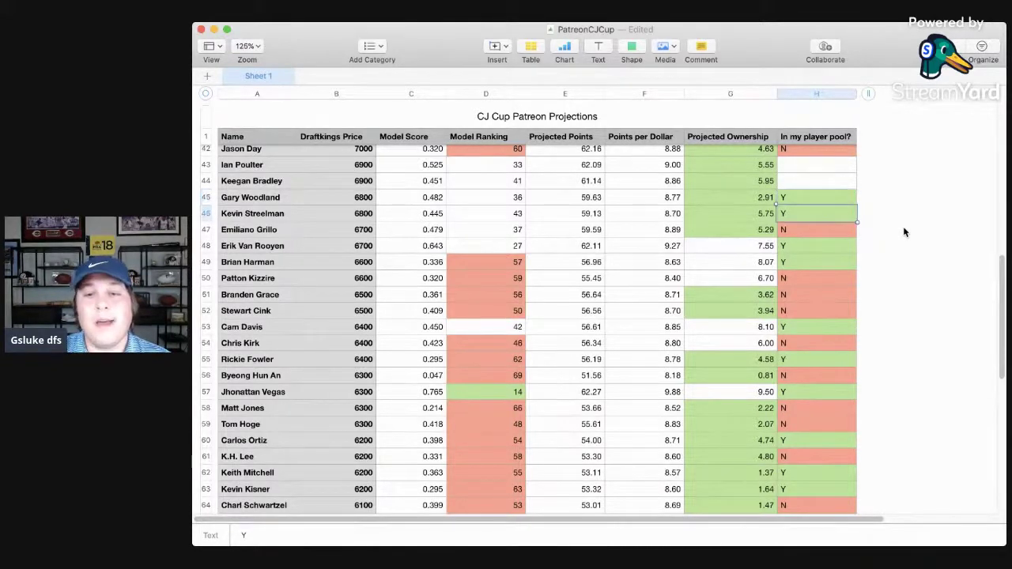
key(Left)
key(Up)
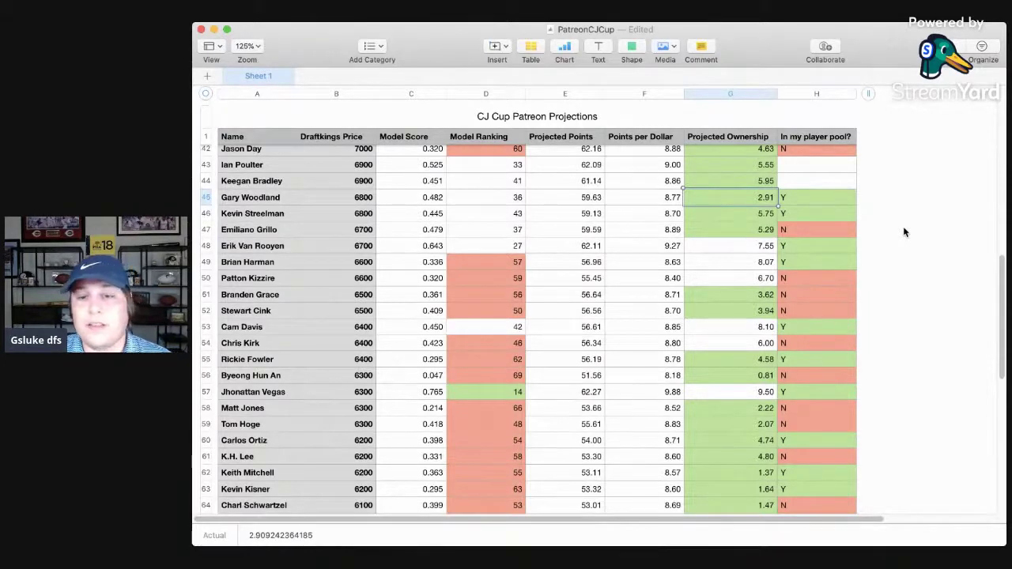
- Check Kevin Streelman's player pool entry and projected ownership
scroll(905, 232, down, 2)
click(811, 187)
key(Left)
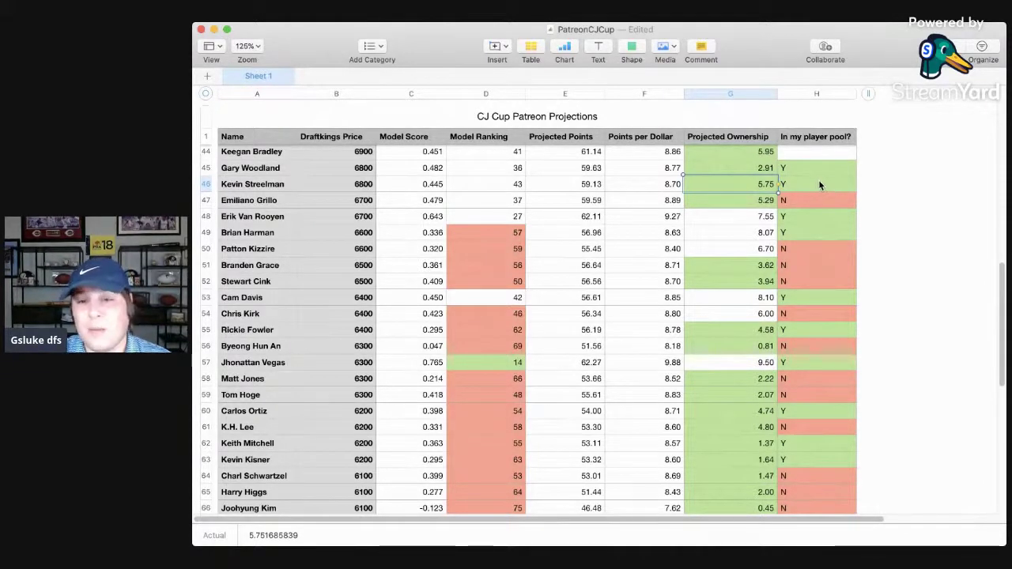
- Look over the golfers priced below Kevin Streelman and check Erik Van Rooyen's player pool entry and projected ownership
scroll(819, 184, down, 1)
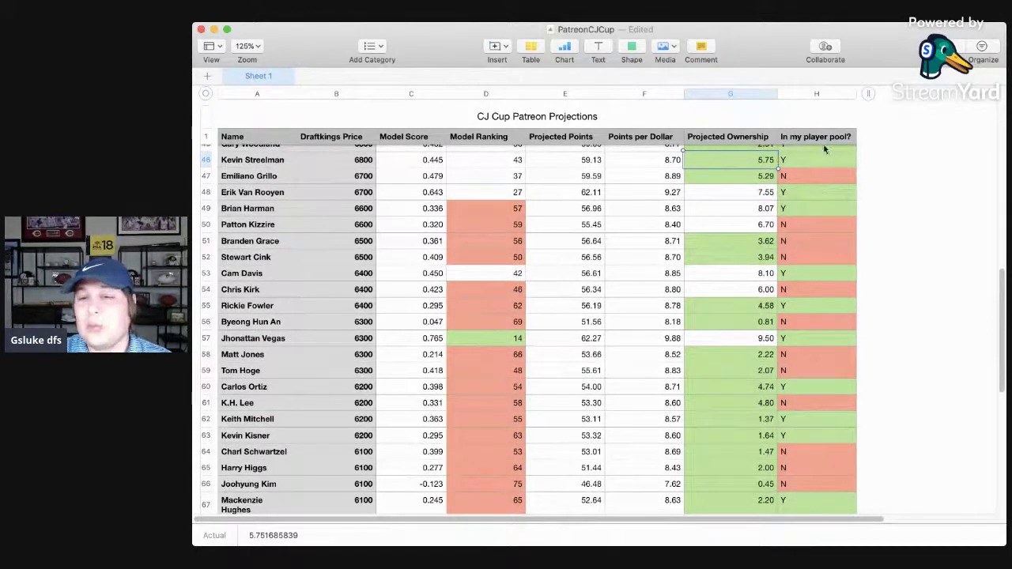
scroll(804, 404, down, 3)
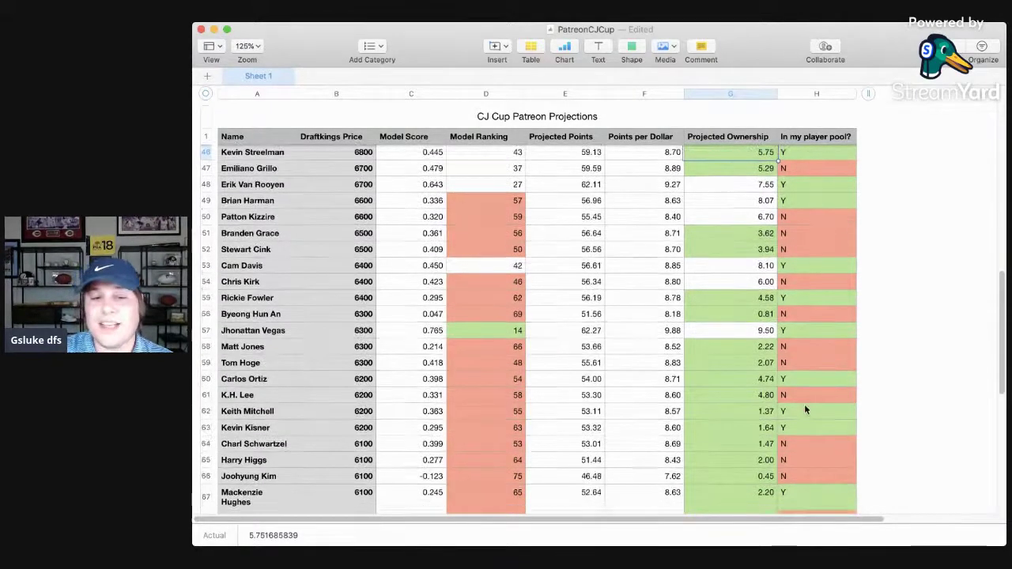
scroll(803, 404, up, 2)
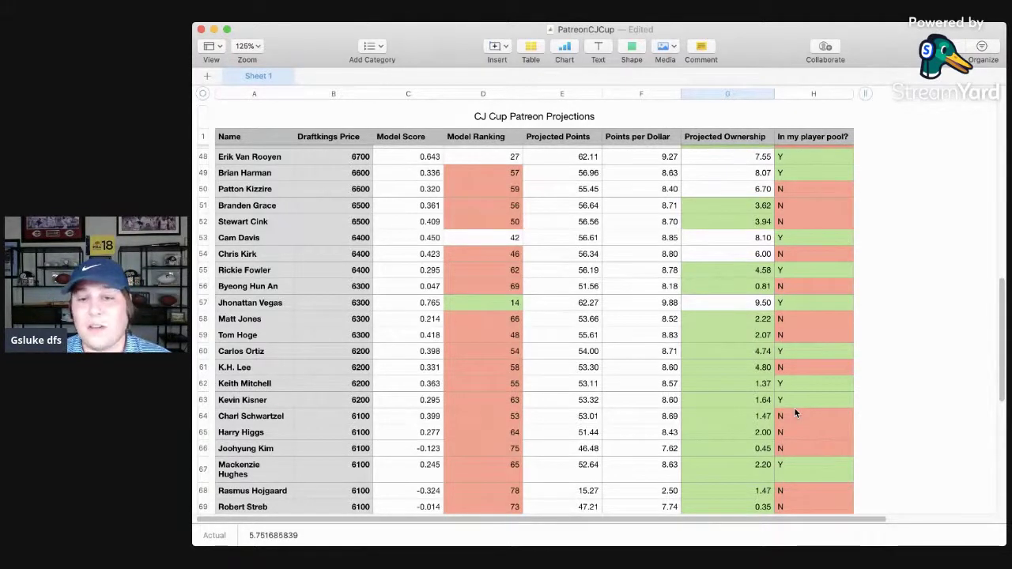
click(787, 158)
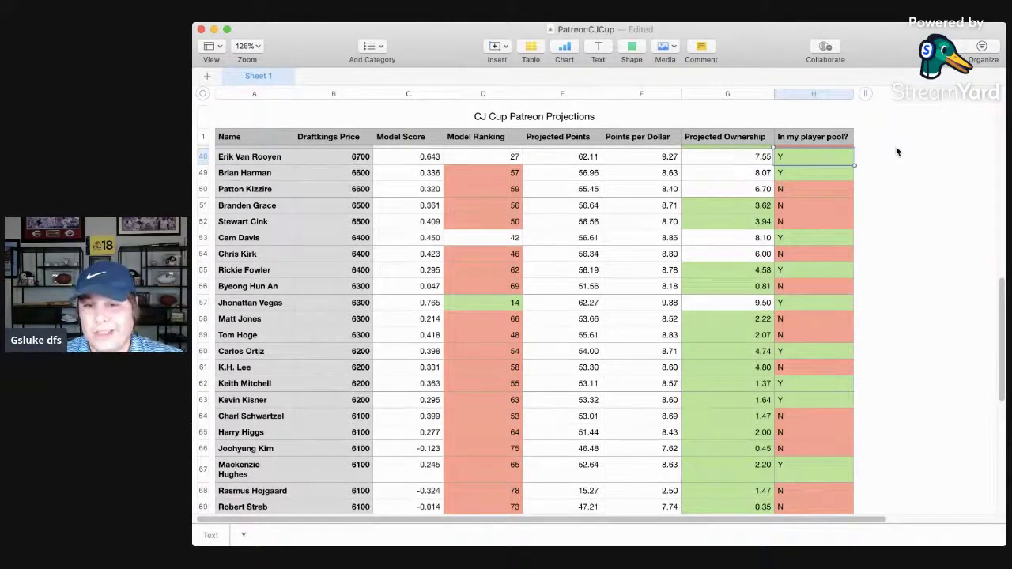
scroll(809, 212, down, 1)
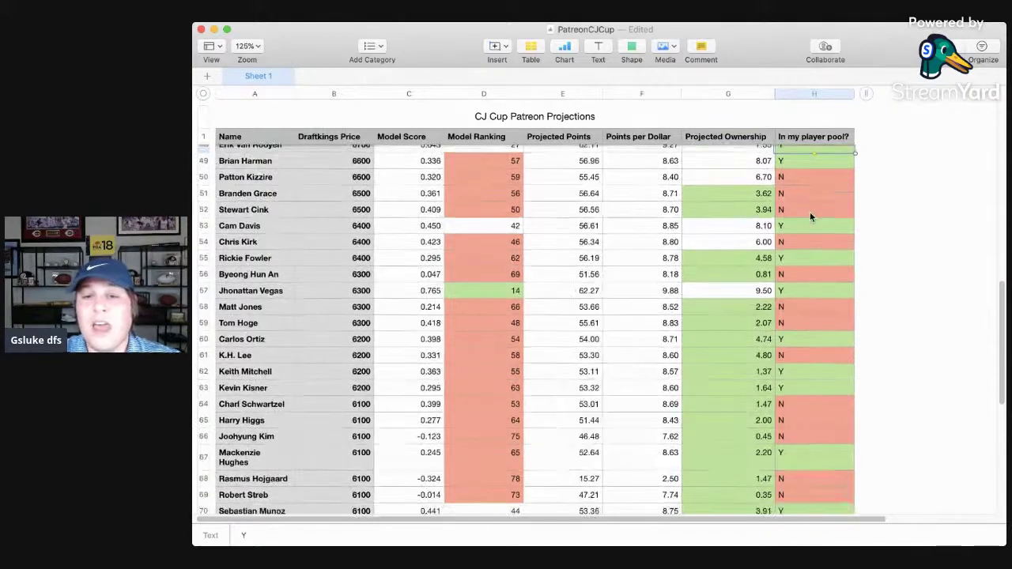
scroll(810, 212, up, 2)
click(759, 164)
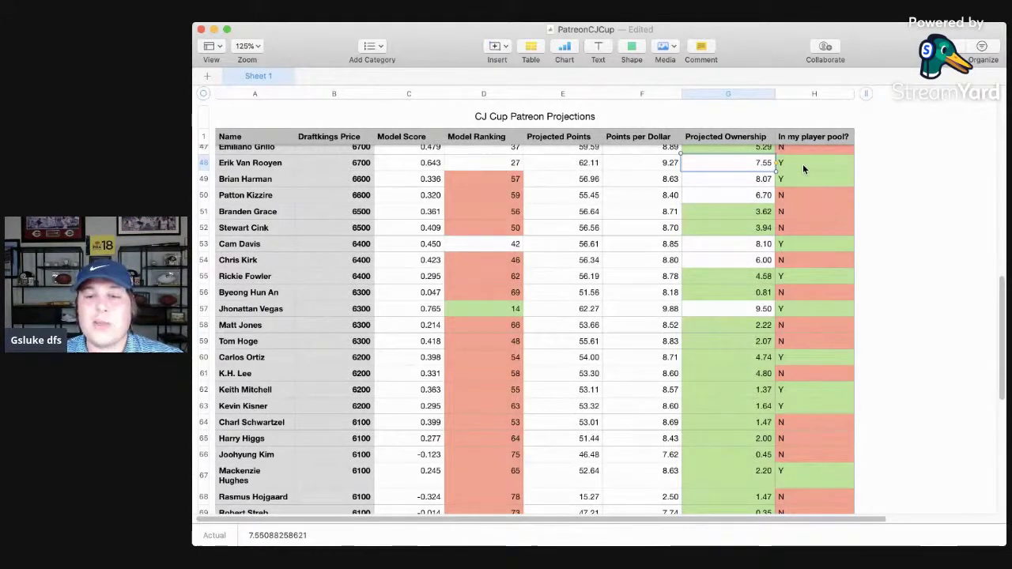
- Check the player pool entries of Cam Davis and Rickie Fowler in the 6400 price range
scroll(795, 225, down, 5)
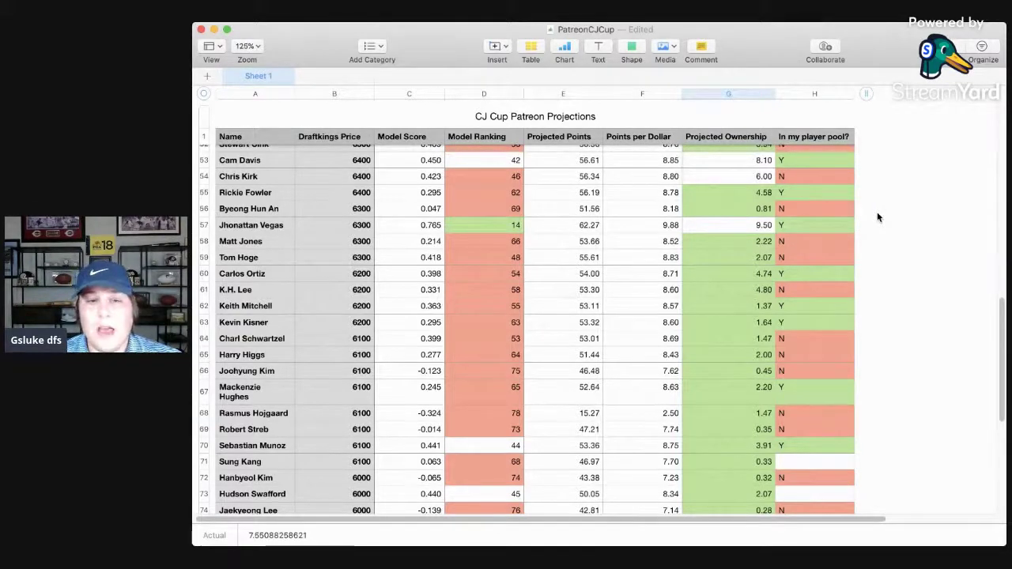
click(804, 162)
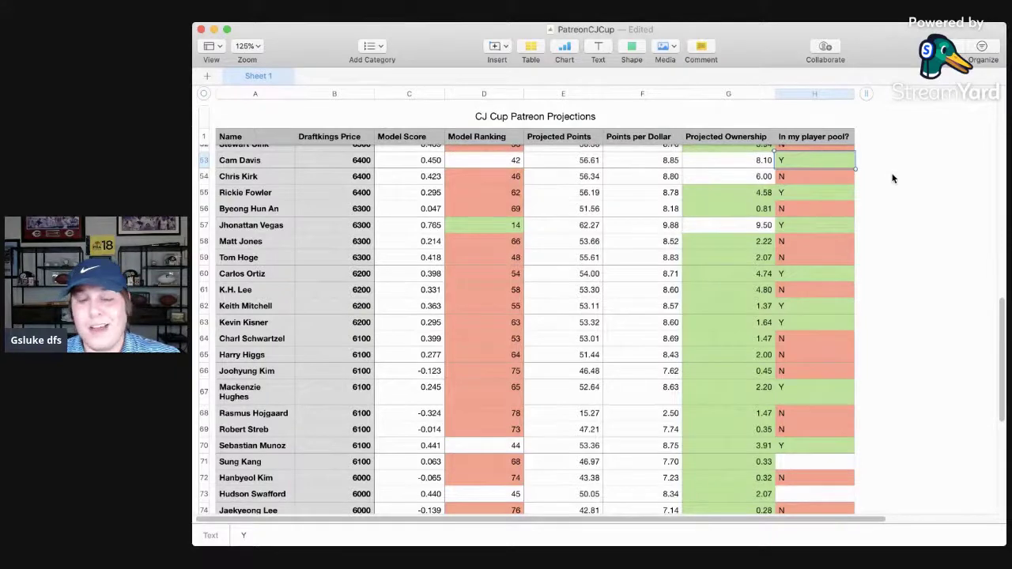
scroll(893, 179, down, 2)
click(822, 168)
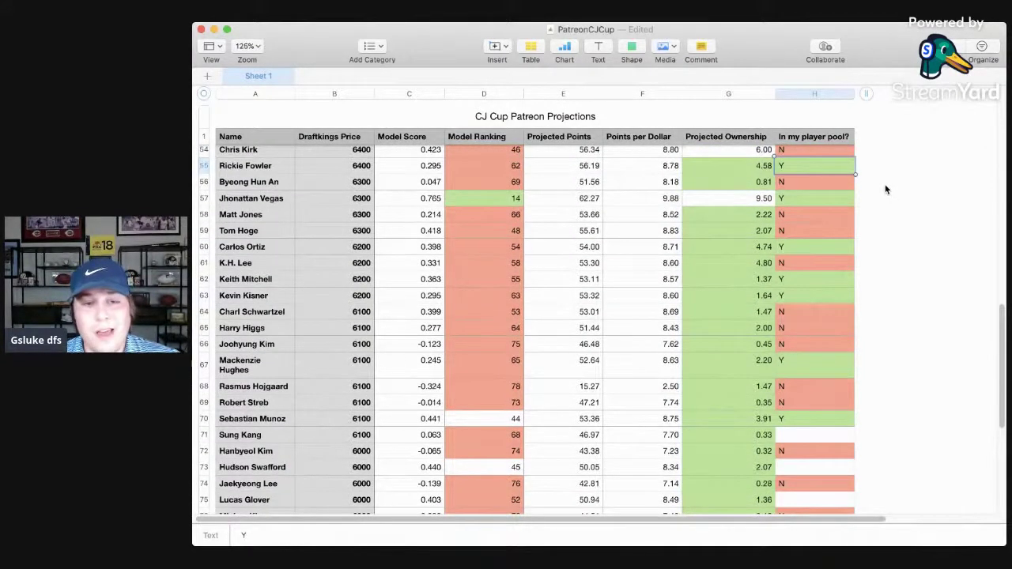
- Check Jhonattan Vegas's player pool entry, model ranking and projected ownership
click(811, 199)
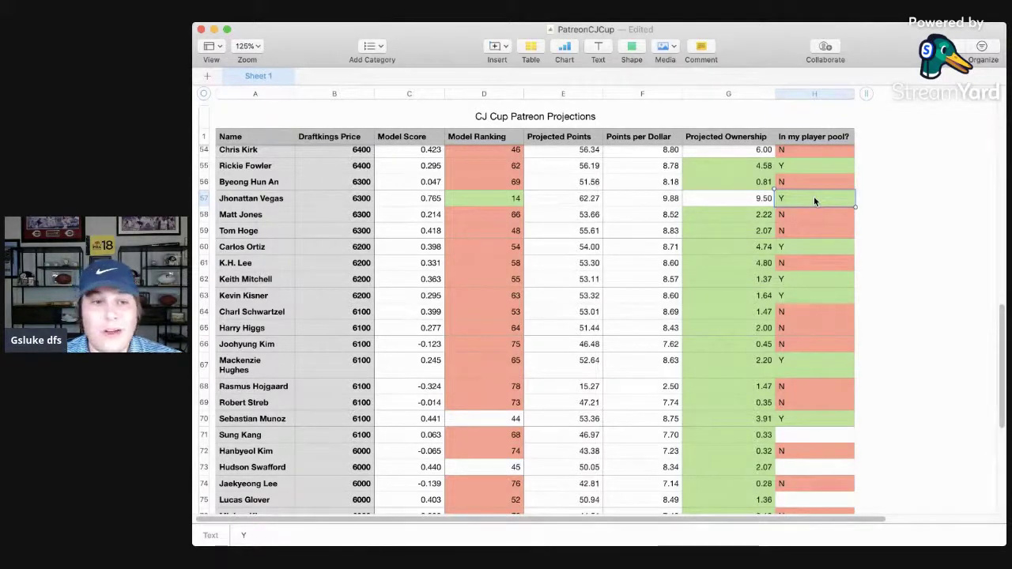
click(517, 197)
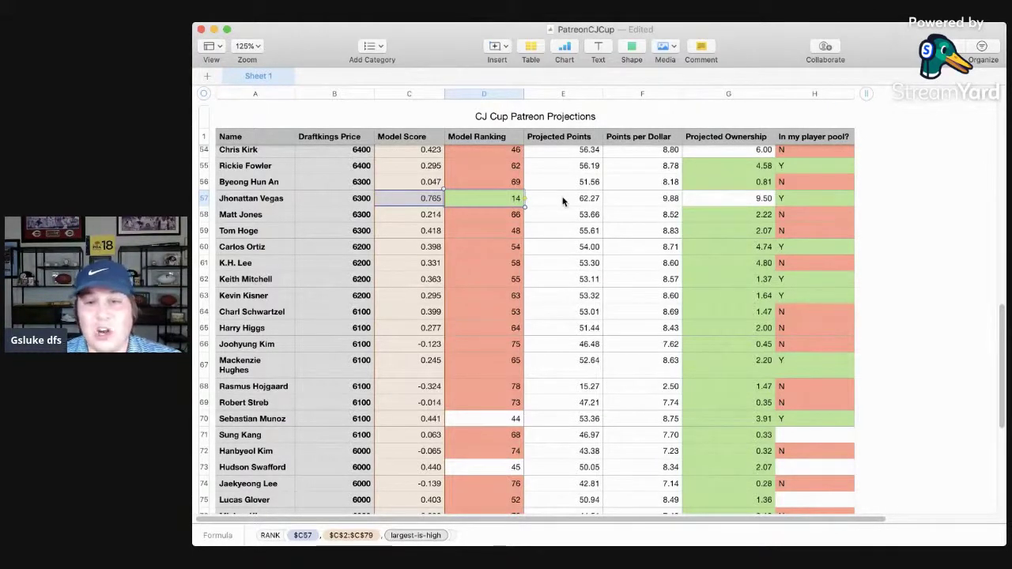
click(739, 203)
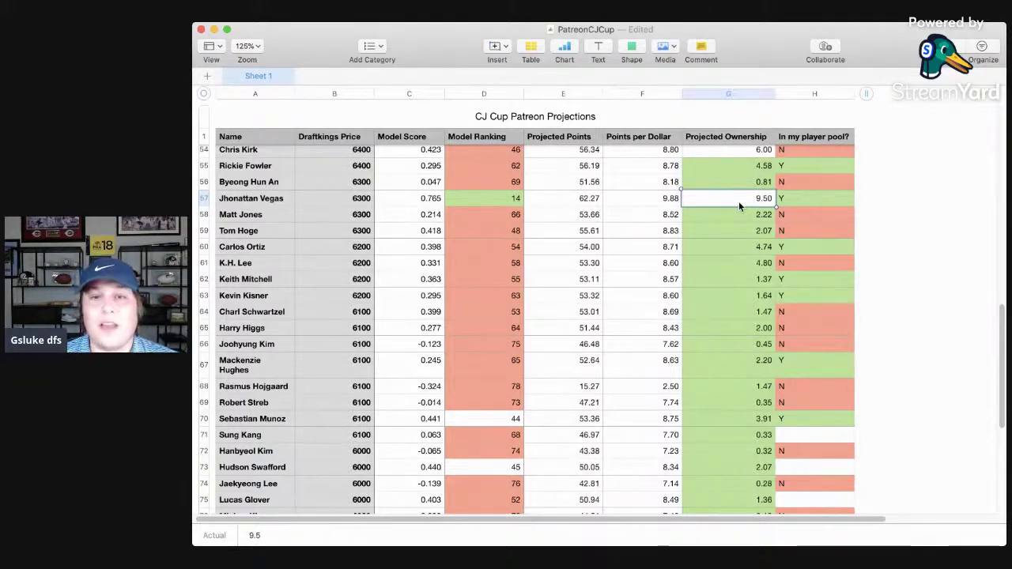
- Check the player pool entries of Keith Mitchell and Mackenzie Hughes among the cheapest golfers
scroll(738, 201, down, 3)
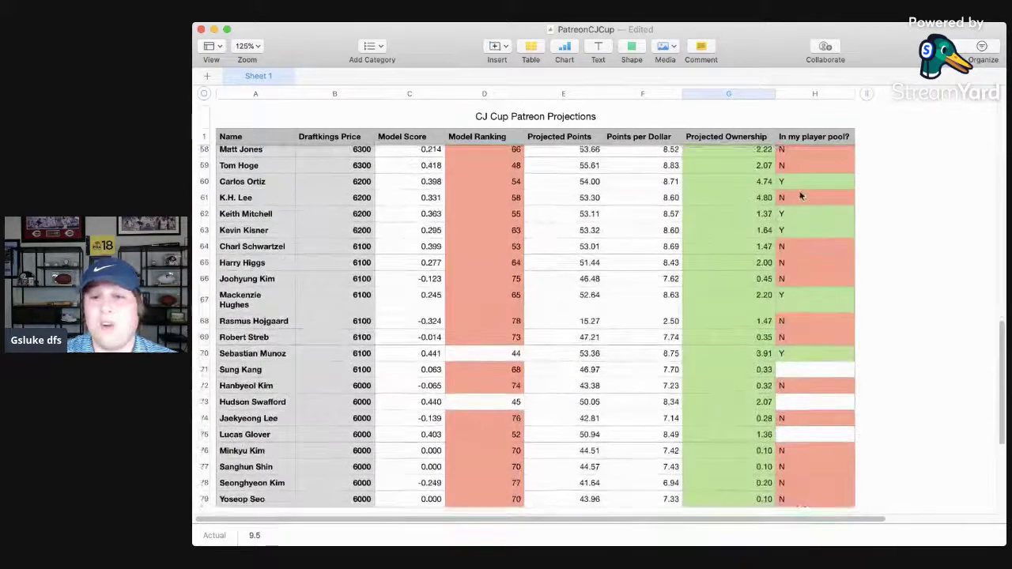
click(789, 217)
scroll(789, 217, down, 1)
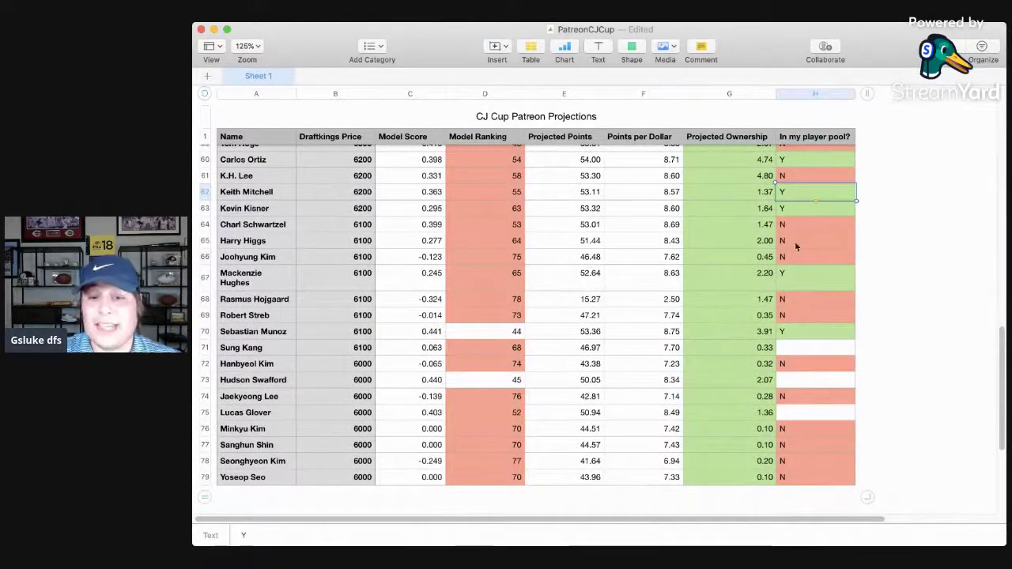
click(800, 275)
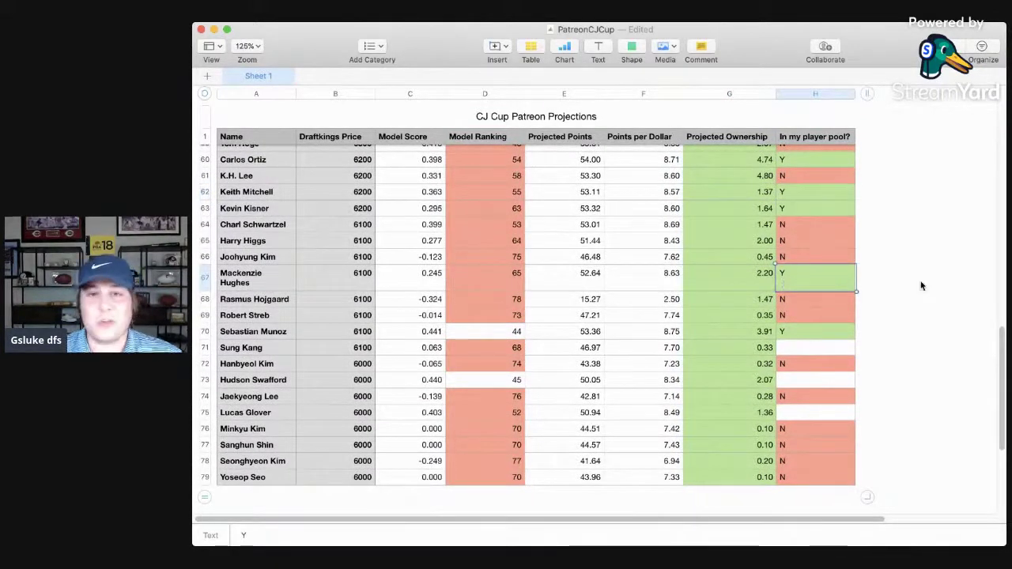
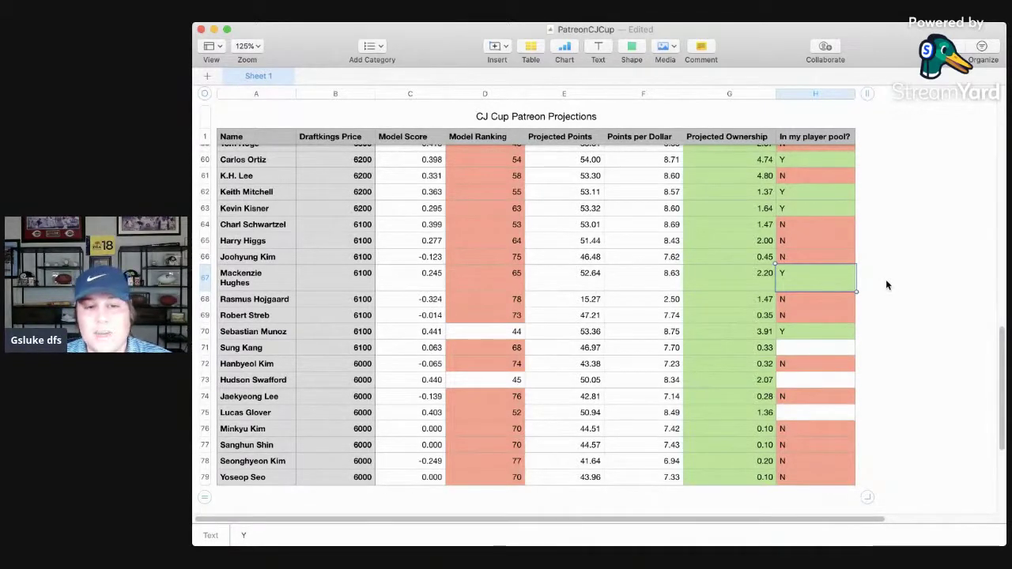
- Compare Mackenzie Hughes's model ranking with those of Seonghyeon Kim and Lucas Glover, and recheck Hughes's player pool entry
click(501, 279)
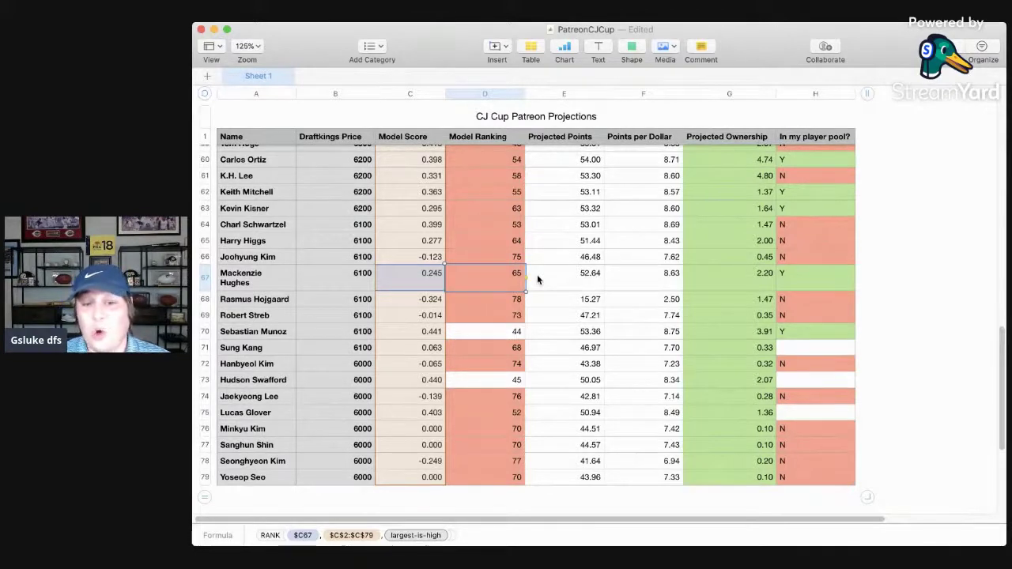
click(512, 461)
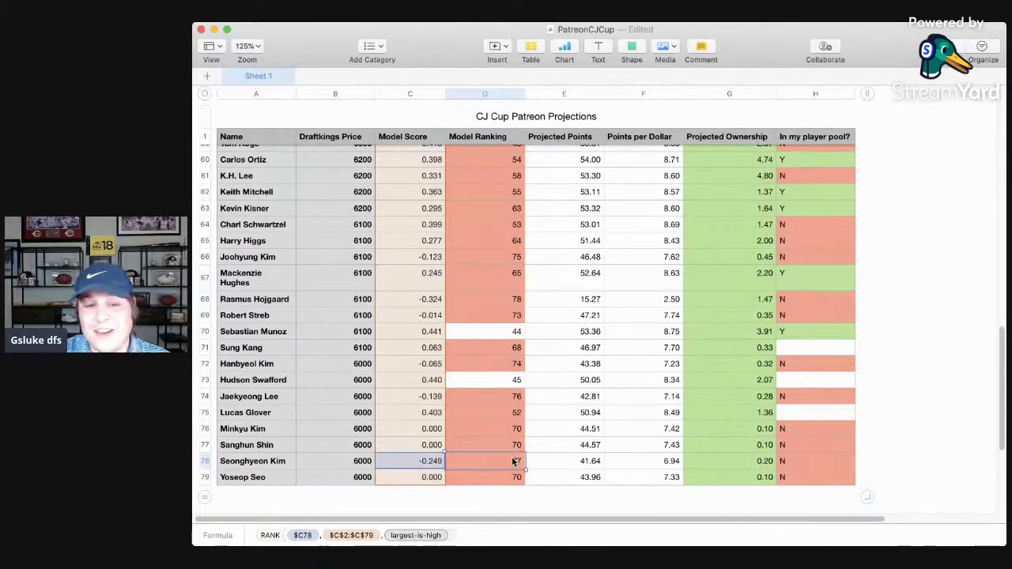
key(Left)
key(Left)
key(Left)
key(Right)
key(Right)
key(Right)
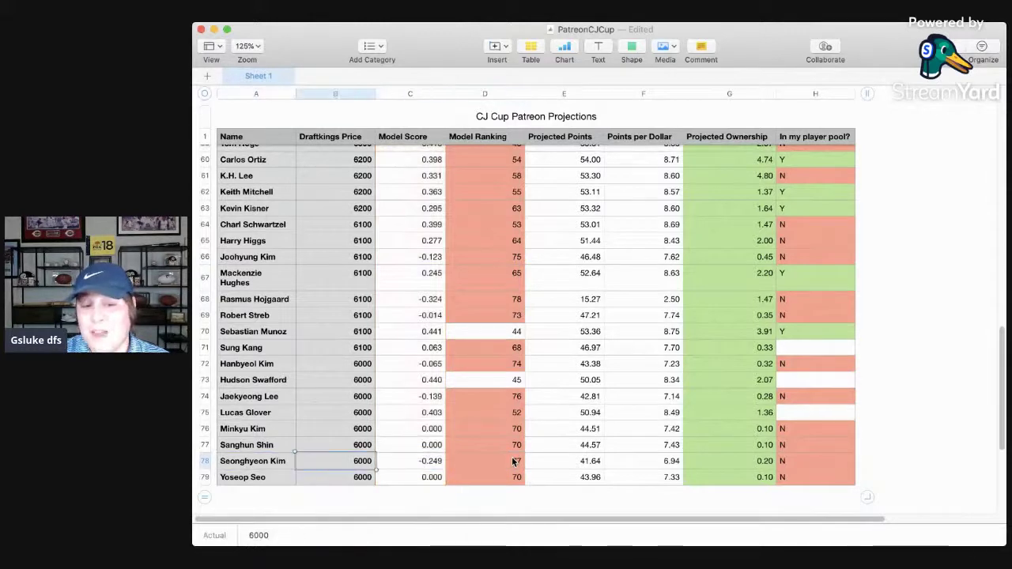
key(Up)
key(Up)
key(Up)
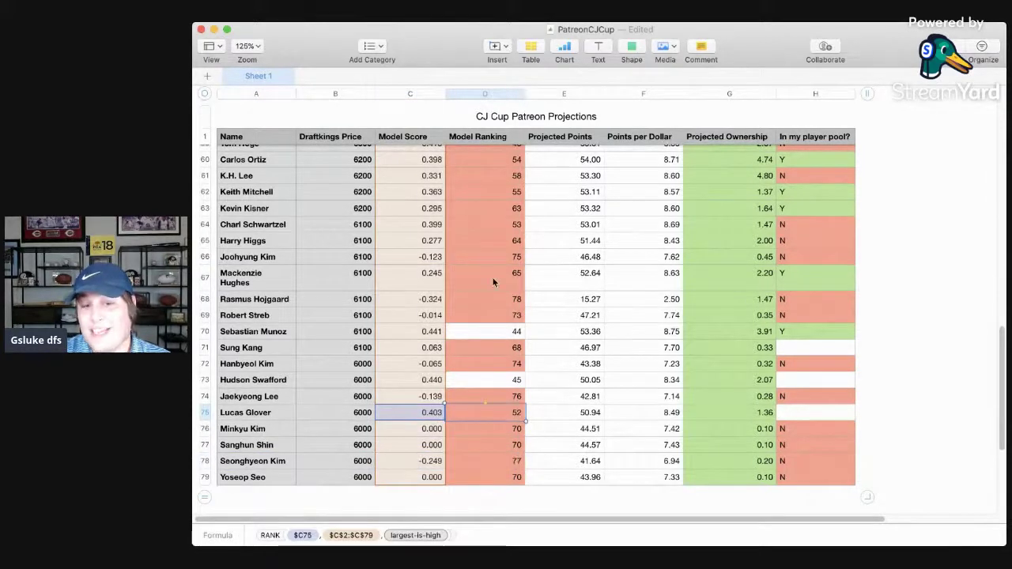
click(495, 282)
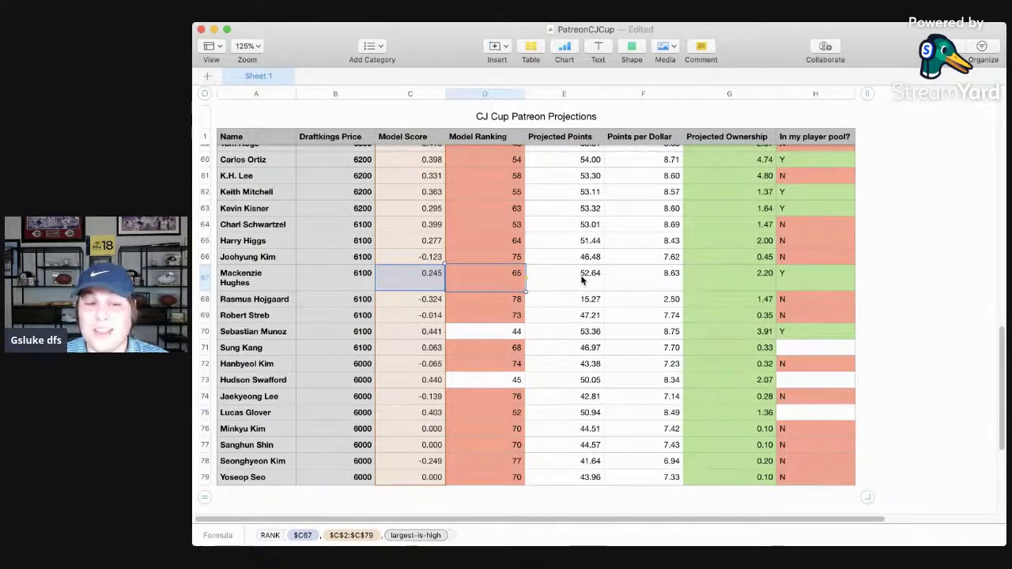
click(794, 278)
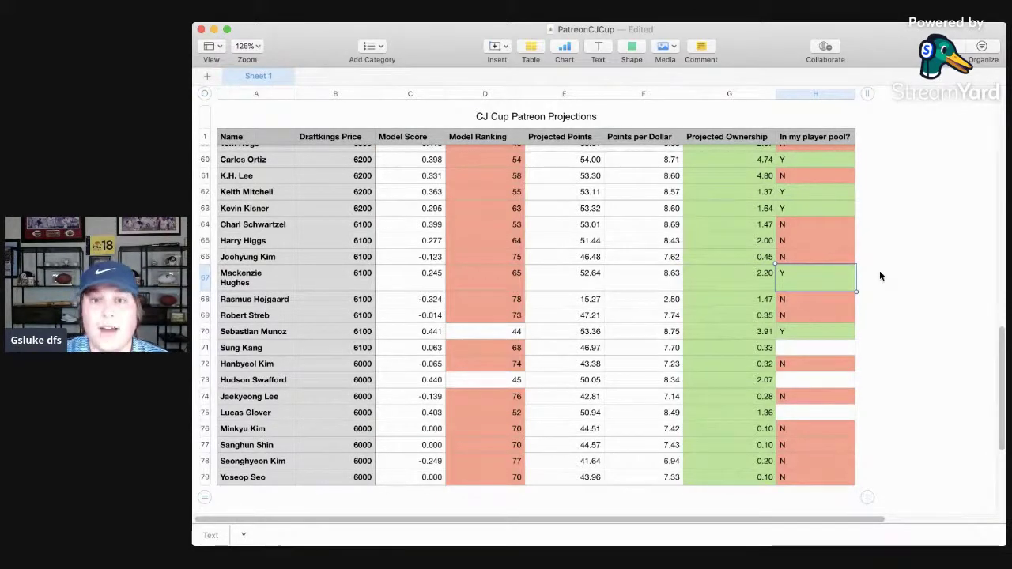
- Go back to Keith Mitchell's row and recheck his player pool entry
scroll(880, 276, up, 2)
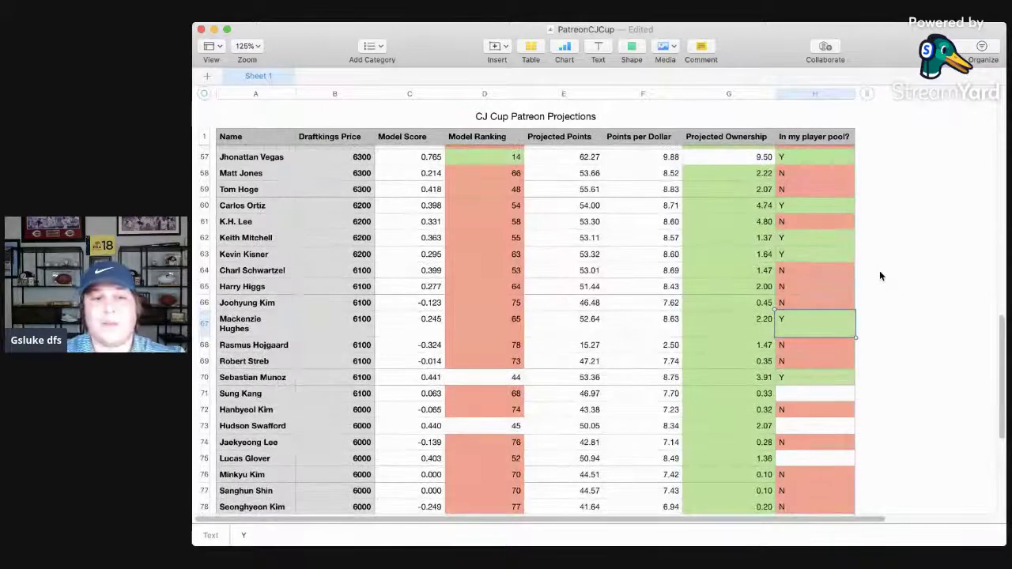
scroll(880, 275, up, 2)
click(794, 276)
scroll(794, 280, up, 2)
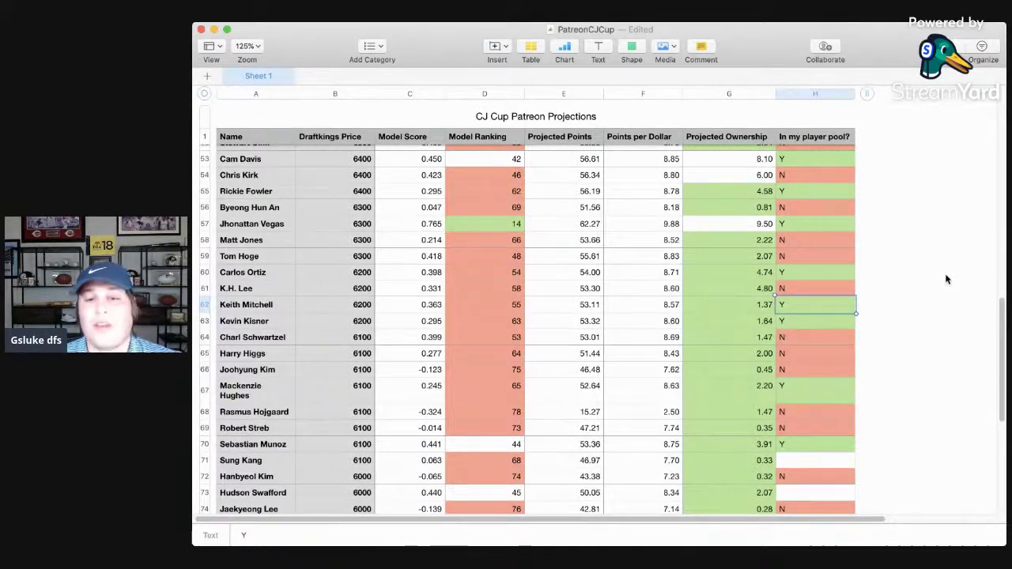
- Review the 6100 to 6800 price range again and revisit Rickie Fowler's player pool entry
scroll(947, 279, up, 3)
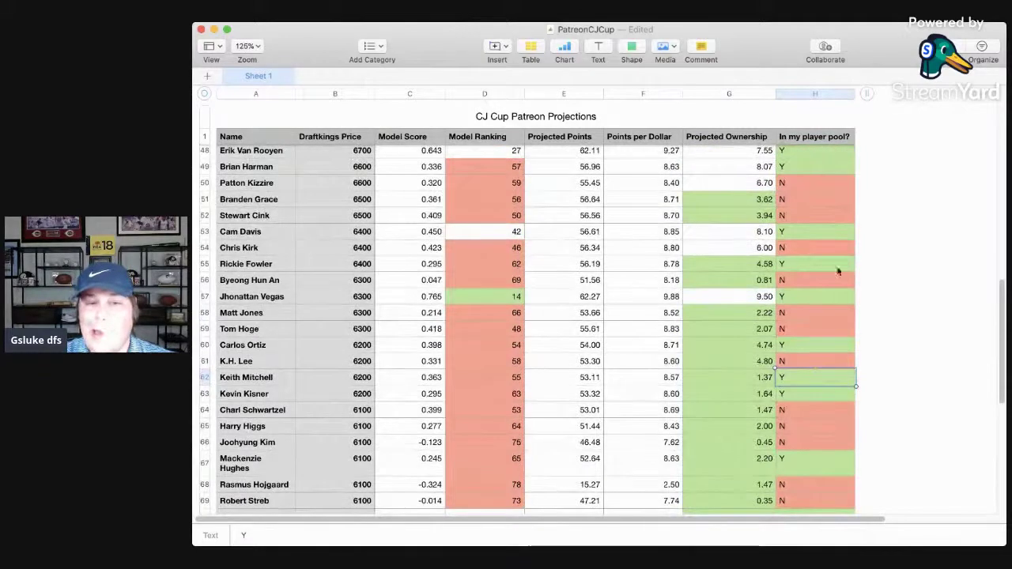
scroll(820, 264, up, 2)
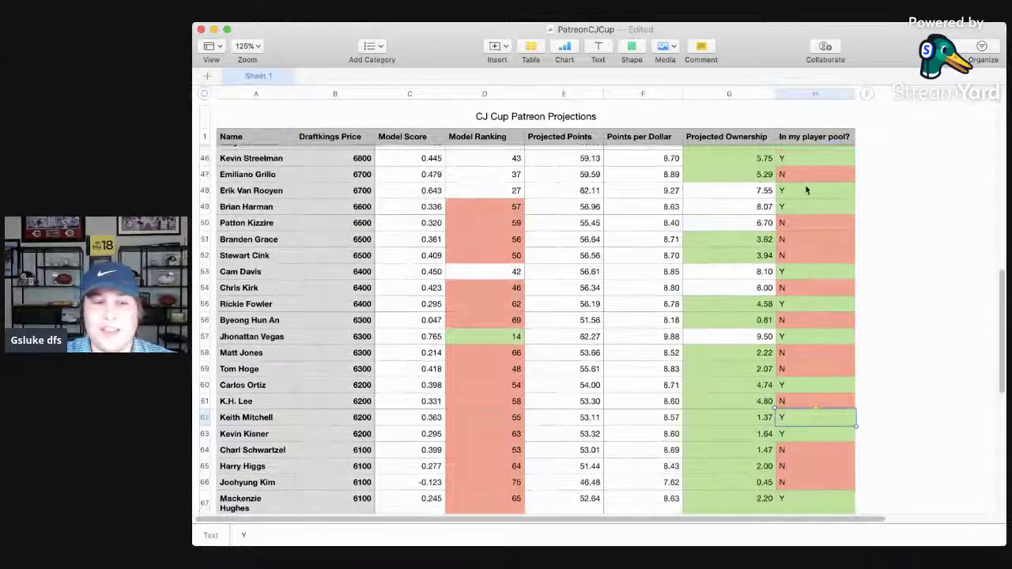
scroll(799, 229, down, 3)
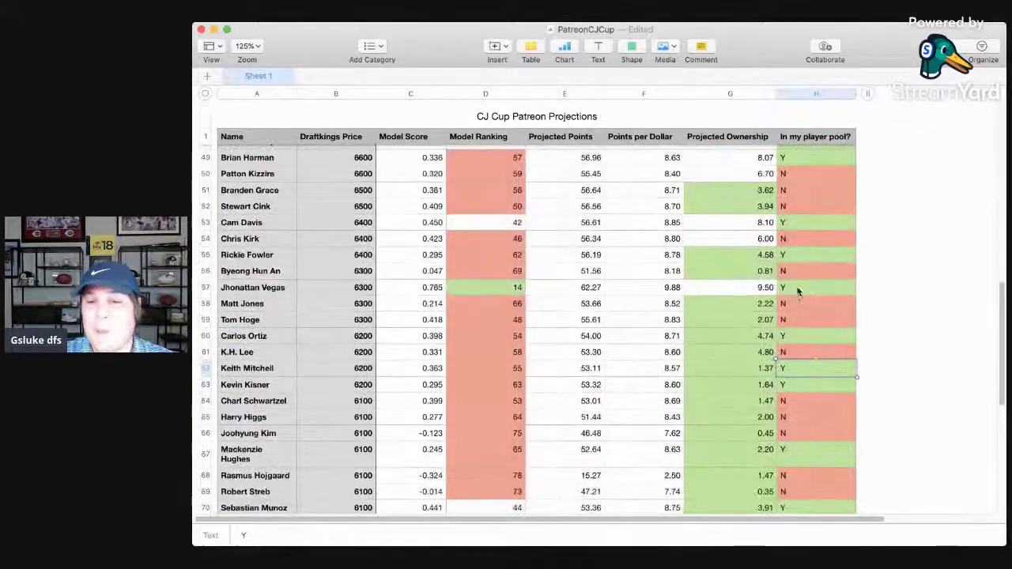
click(799, 254)
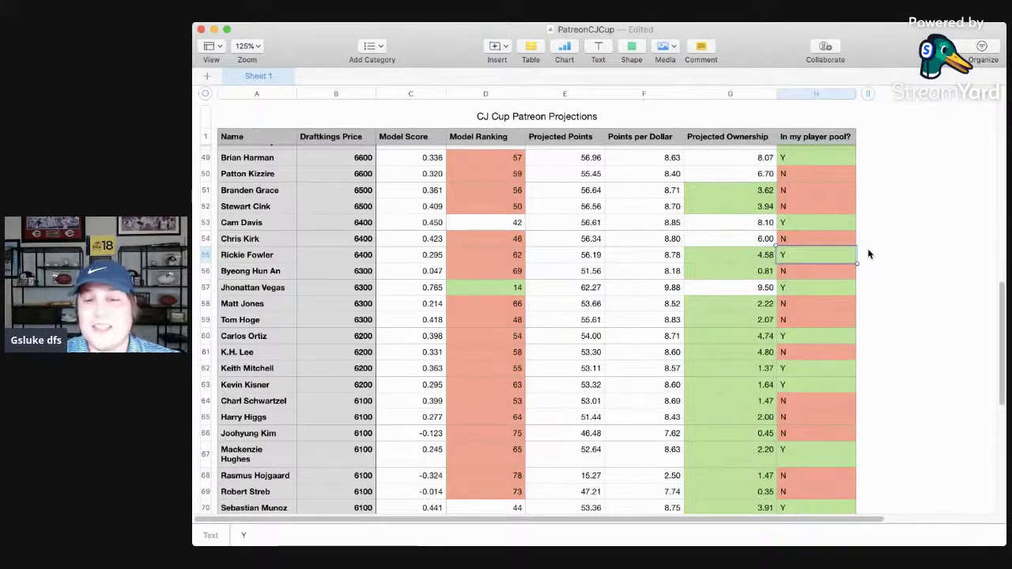
- Return to the highest-priced golfers at the start of the projections table
scroll(867, 254, up, 5)
scroll(867, 254, up, 10)
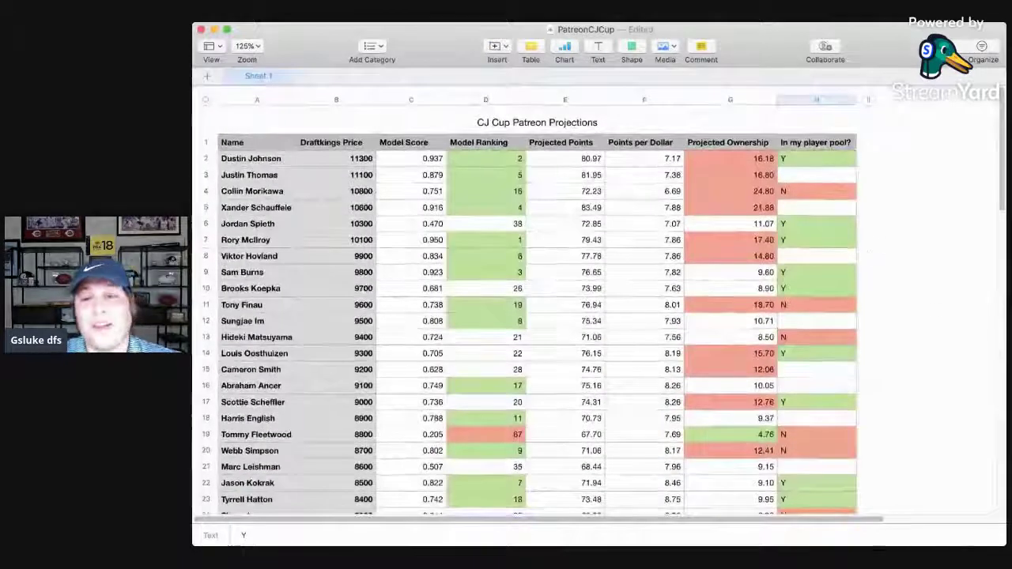